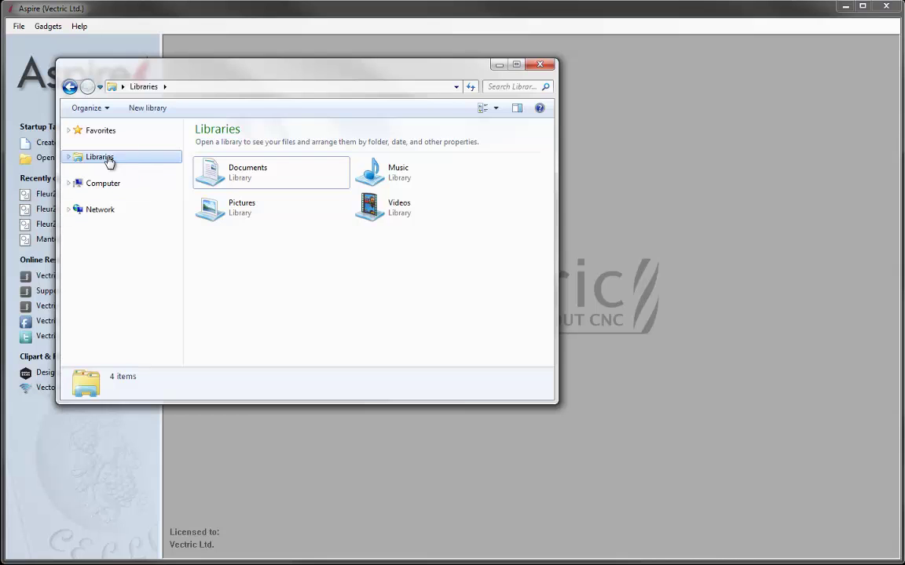
Open Aspire 8 Clipart Guide.pdf from Documents > Vectric Files > Documentation.
{"action": "left_click", "coordinate": [109, 160]}
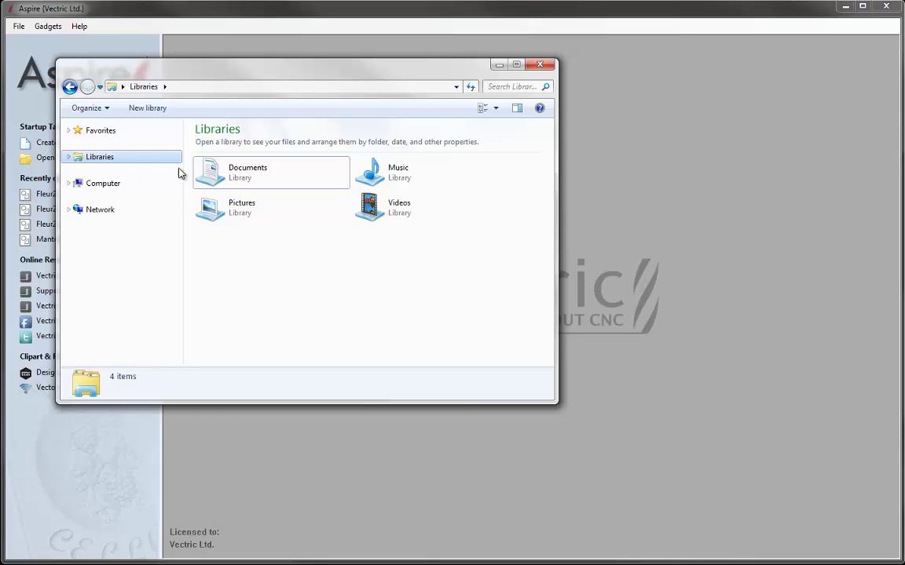
{"action": "double_click", "coordinate": [244, 181]}
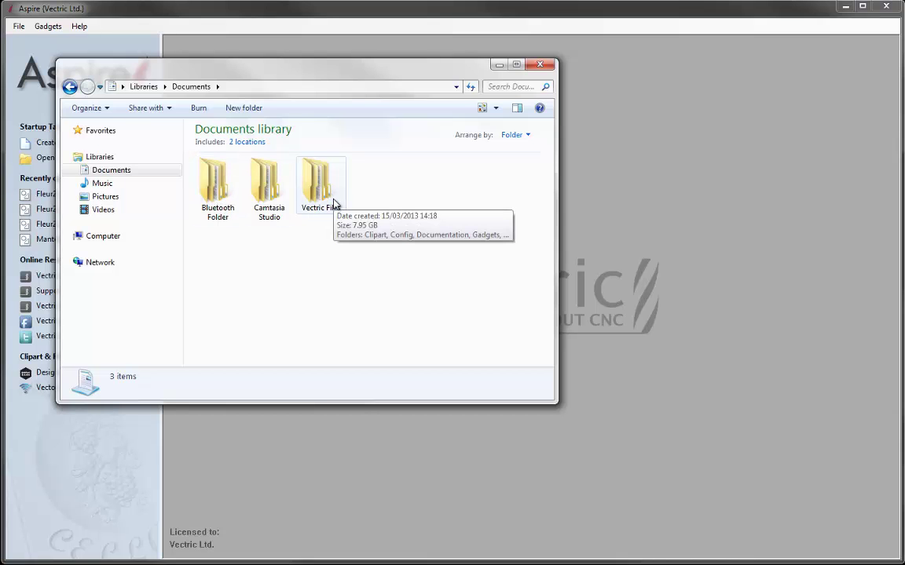
{"action": "double_click", "coordinate": [324, 182]}
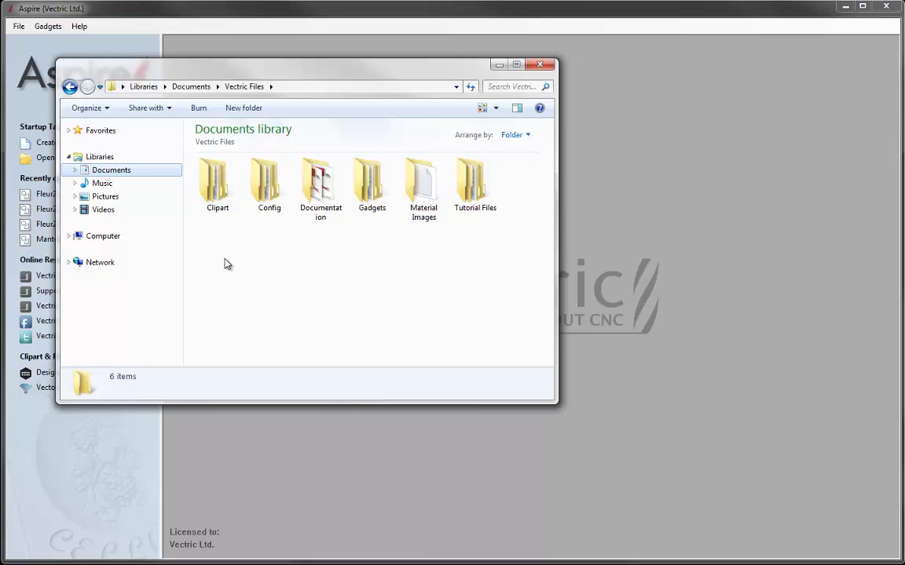
{"action": "double_click", "coordinate": [319, 183]}
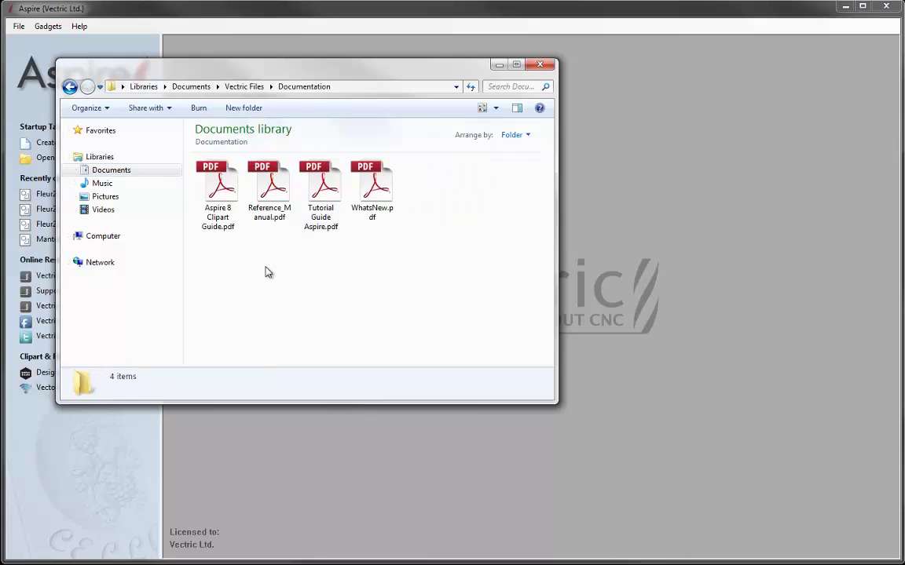
{"action": "double_click", "coordinate": [214, 201]}
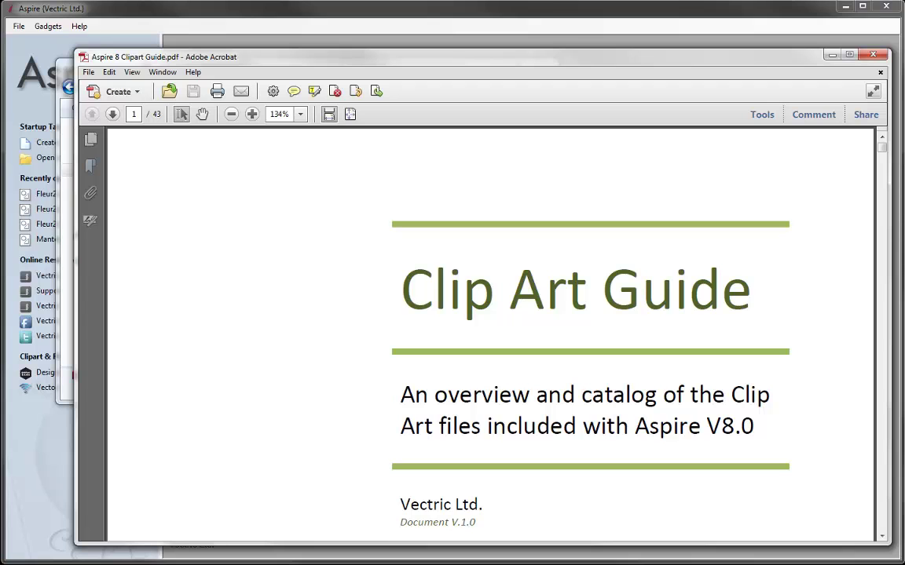
Open Acrobat's View options to reach the Two Page View display setting.
{"action": "left_click", "coordinate": [135, 73]}
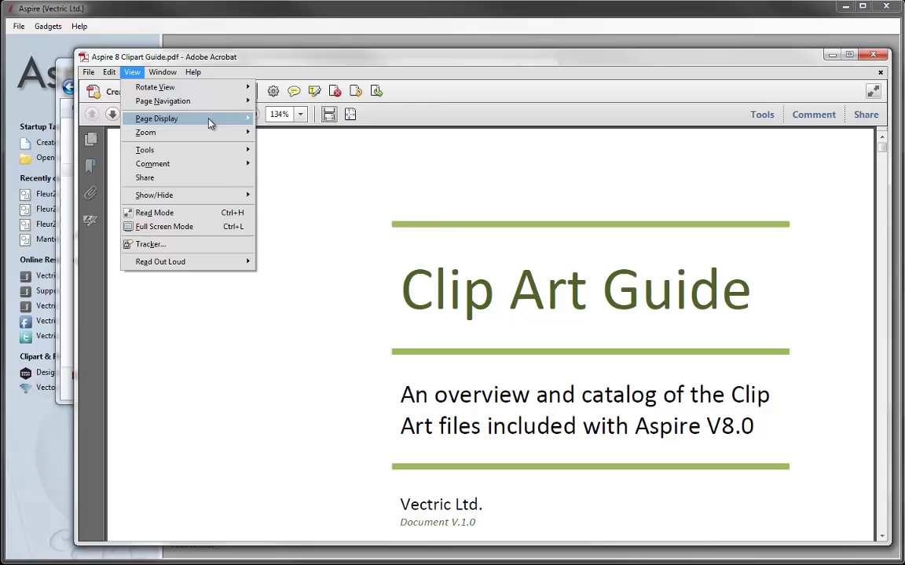
Switch the guide to two-page view and page forward to the 2D Vectors Catalog.
{"action": "mouse_move", "coordinate": [206, 119]}
{"action": "left_click", "coordinate": [299, 147]}
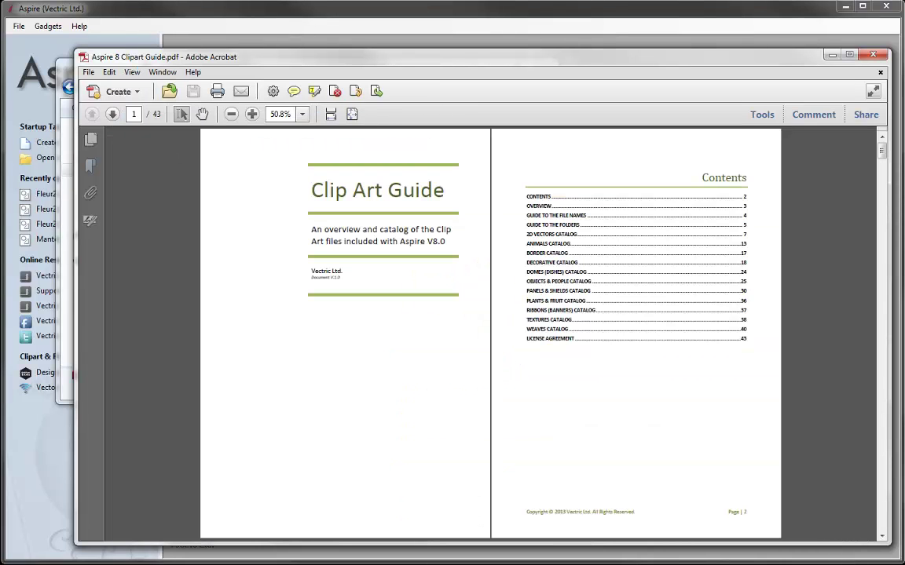
{"action": "left_click", "coordinate": [112, 115]}
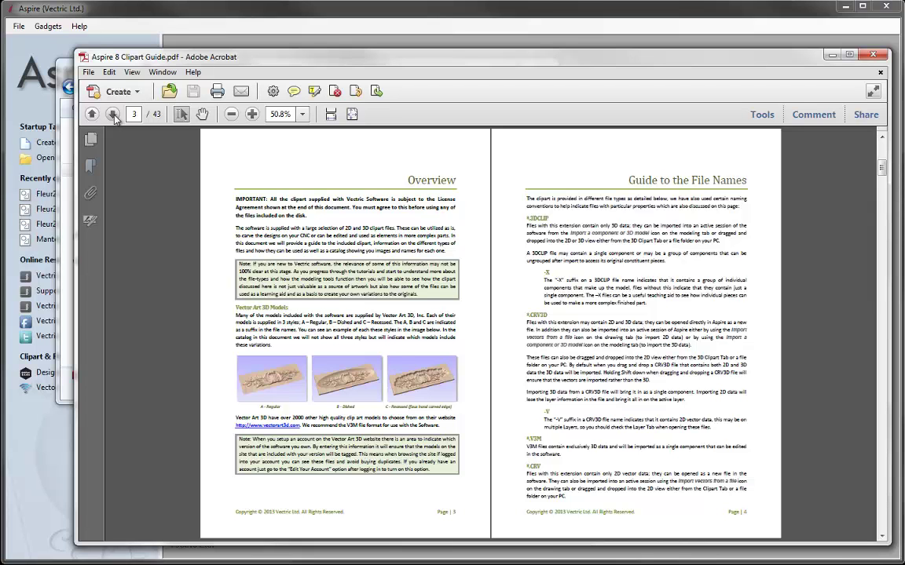
{"action": "left_click", "coordinate": [112, 115]}
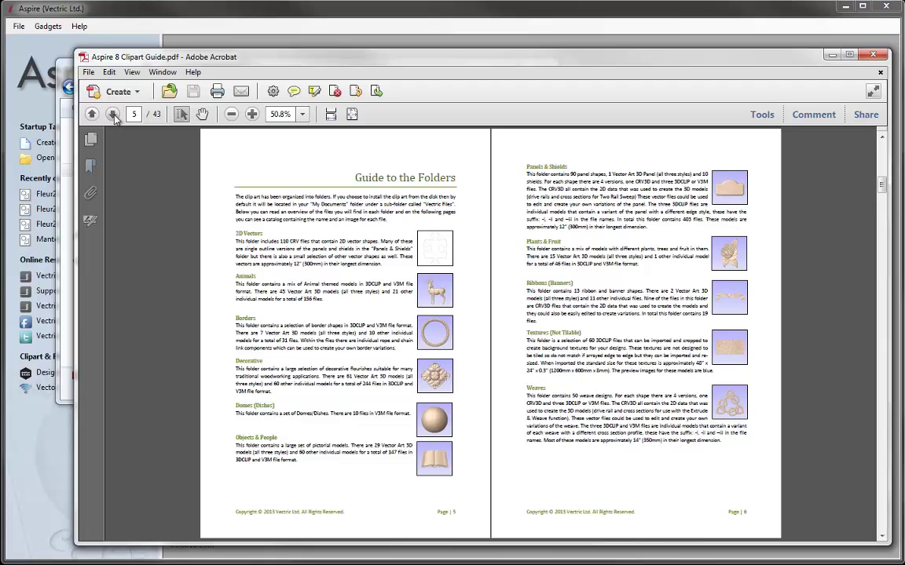
{"action": "left_click", "coordinate": [112, 115]}
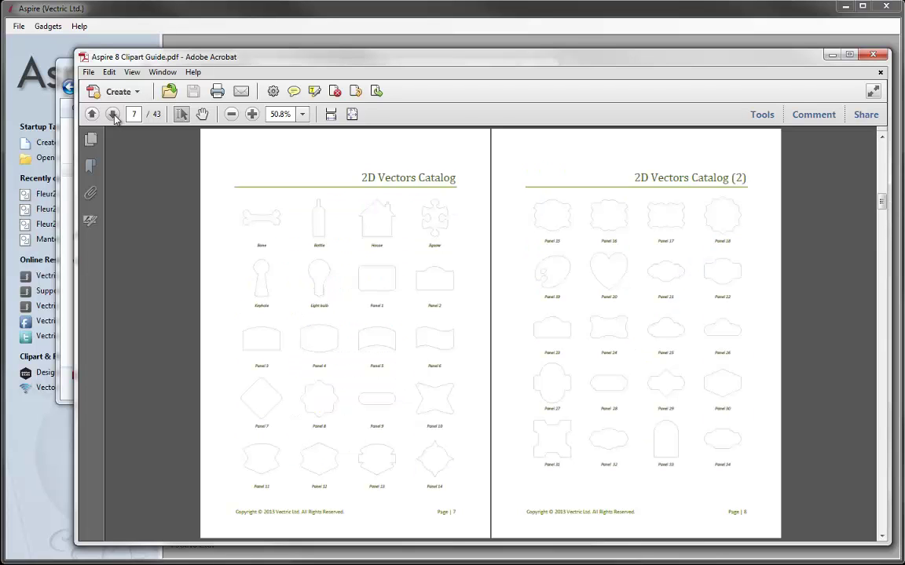
Page through the 2D Vectors section to the Objects & People Catalog, pages 27-28.
{"action": "left_click", "coordinate": [112, 115]}
{"action": "left_click", "coordinate": [112, 114]}
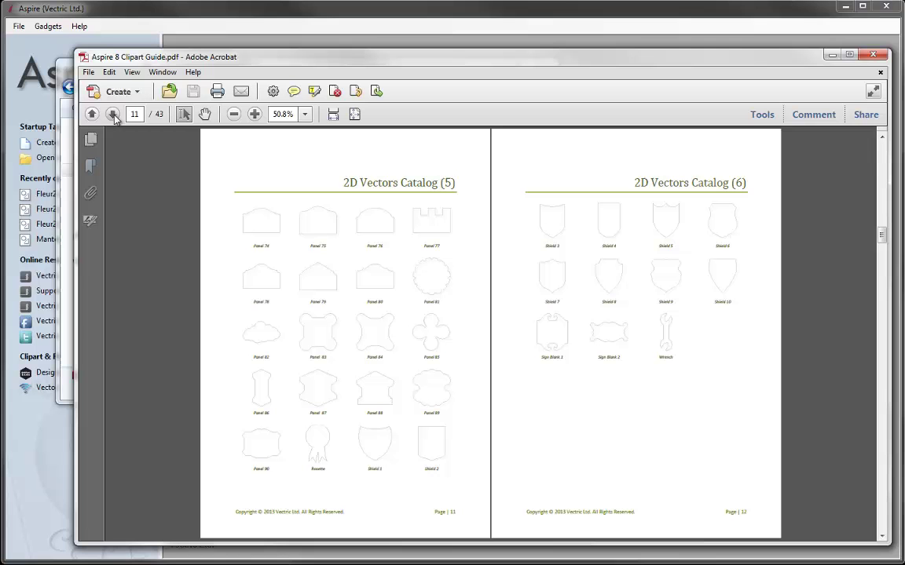
{"action": "left_click", "coordinate": [112, 115]}
{"action": "left_click", "coordinate": [112, 114]}
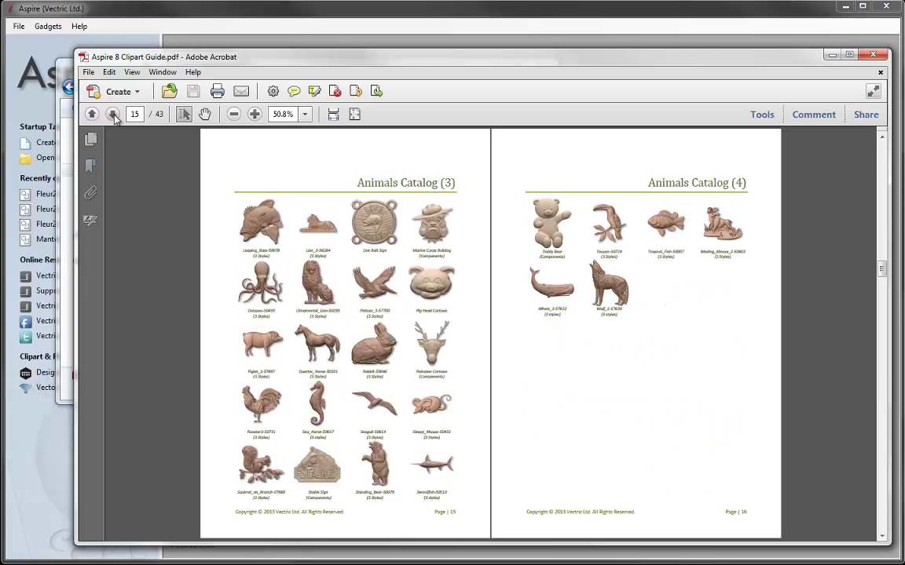
{"action": "left_click", "coordinate": [112, 115]}
{"action": "left_click", "coordinate": [112, 115]}
{"action": "left_click", "coordinate": [112, 114]}
{"action": "left_click", "coordinate": [112, 115]}
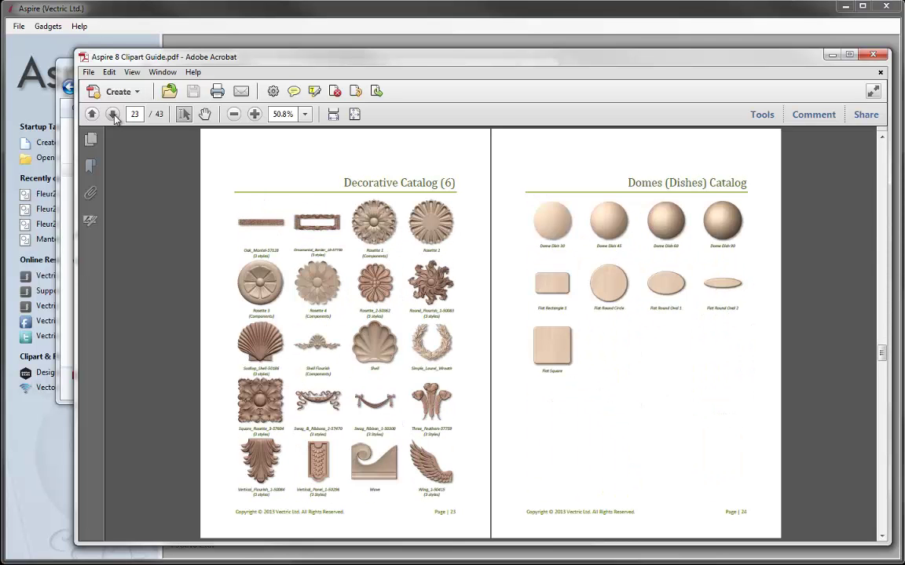
{"action": "left_click", "coordinate": [112, 115]}
{"action": "left_click", "coordinate": [112, 114]}
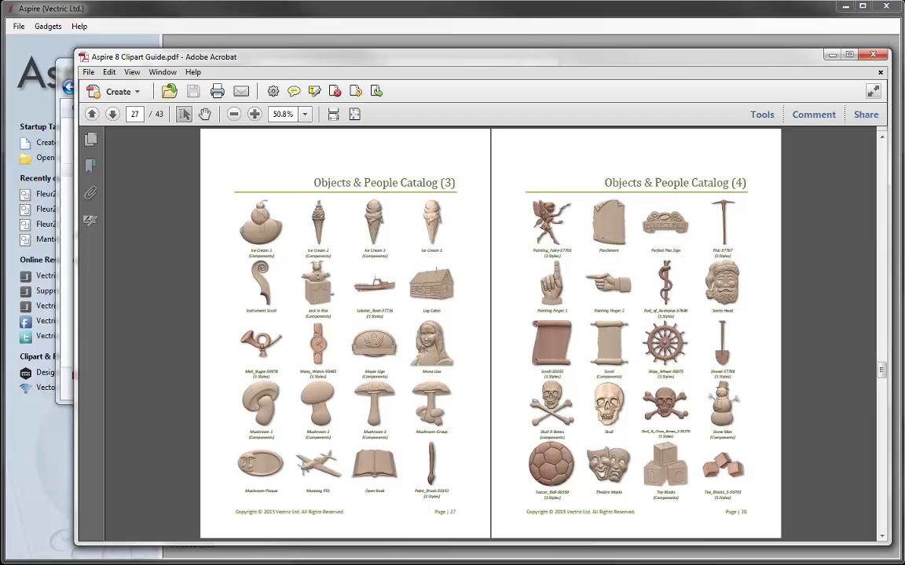
Continue through the Textures Catalog to the Weaves Catalog pages 41-42, then close Acrobat.
{"action": "left_click", "coordinate": [112, 115]}
{"action": "left_click", "coordinate": [113, 115]}
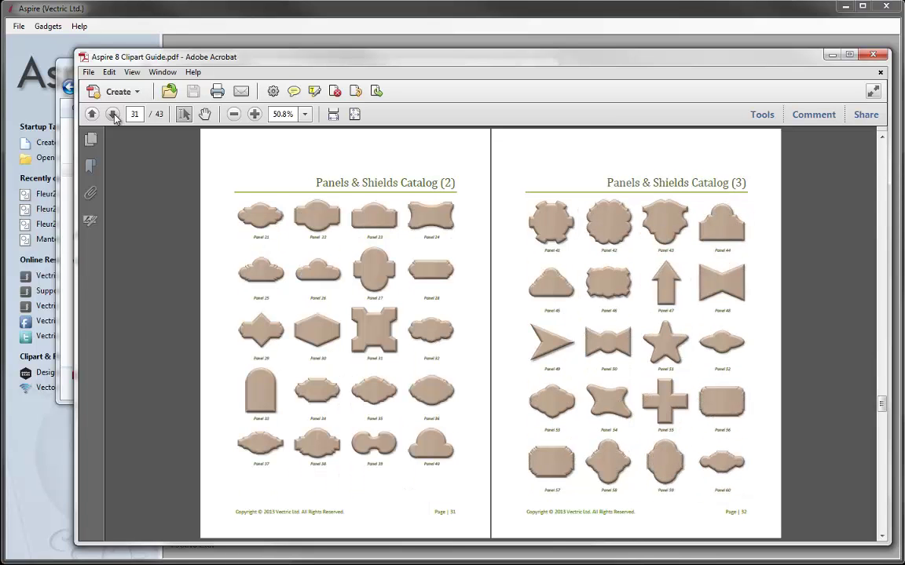
{"action": "left_click", "coordinate": [113, 114]}
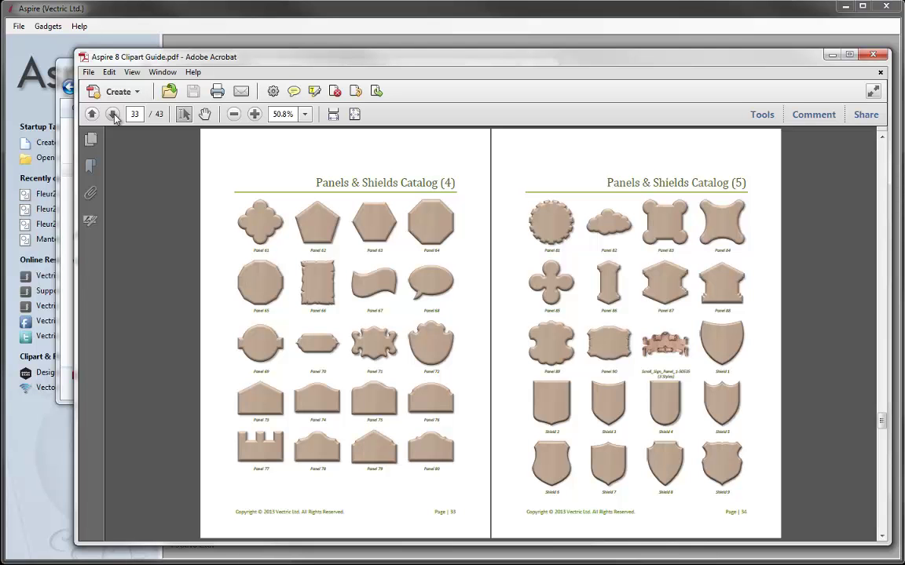
{"action": "left_click", "coordinate": [112, 115]}
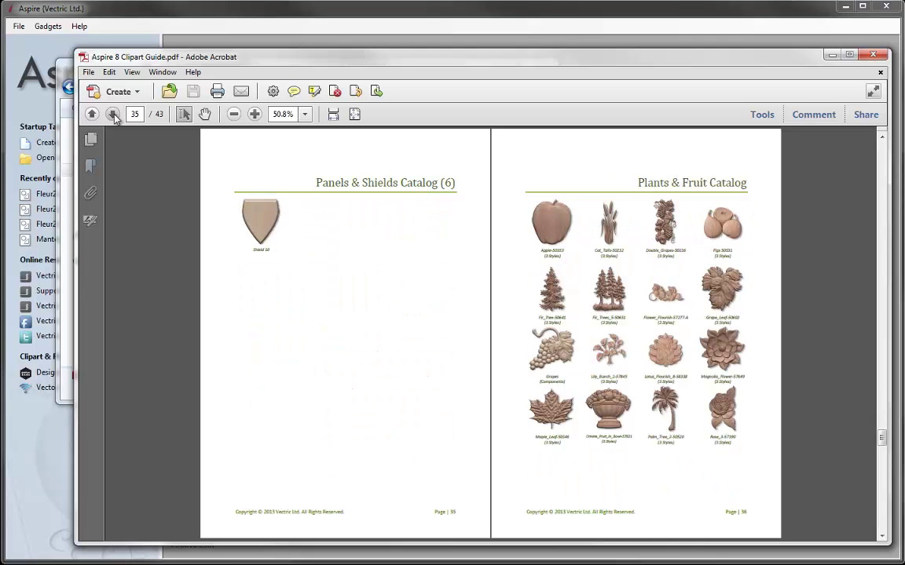
{"action": "left_click", "coordinate": [112, 115]}
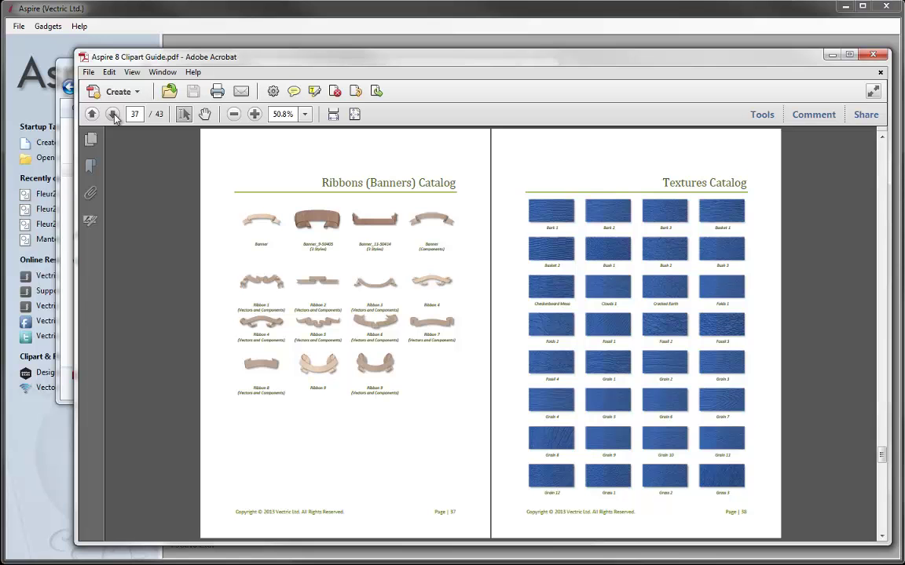
{"action": "left_click", "coordinate": [113, 115]}
{"action": "left_click", "coordinate": [112, 115]}
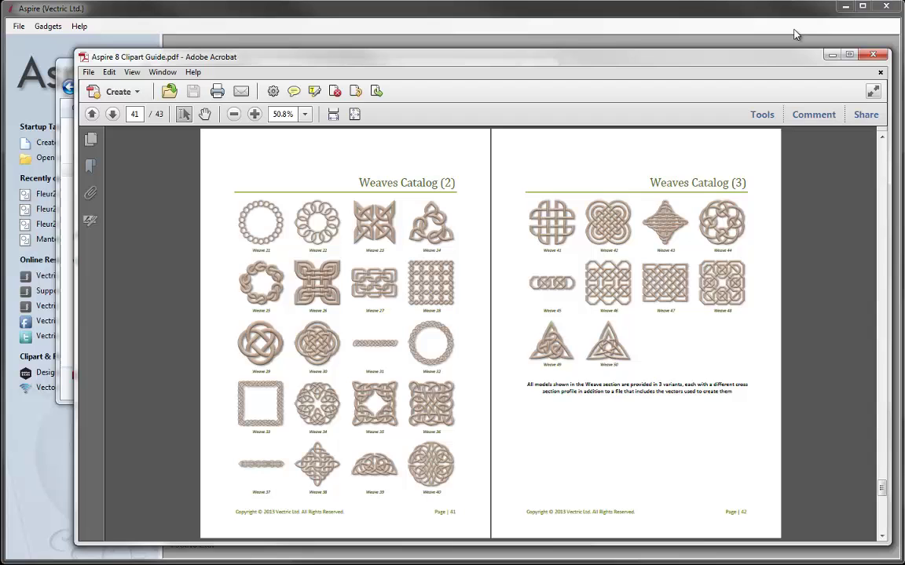
{"action": "key", "text": "alt+F4"}
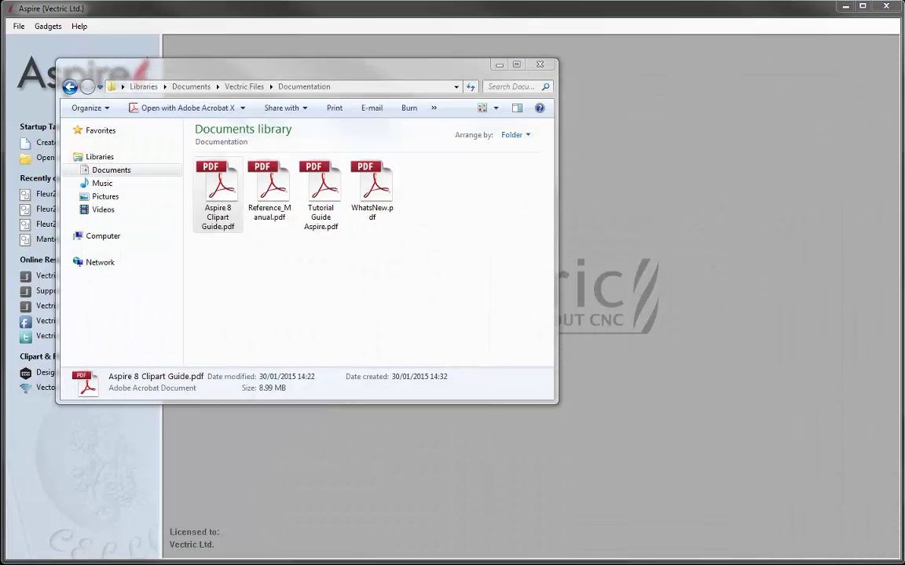
Browse the Clipart > Animals folder under Vectric Files, then return to the Clipart category list.
{"action": "left_click", "coordinate": [240, 86]}
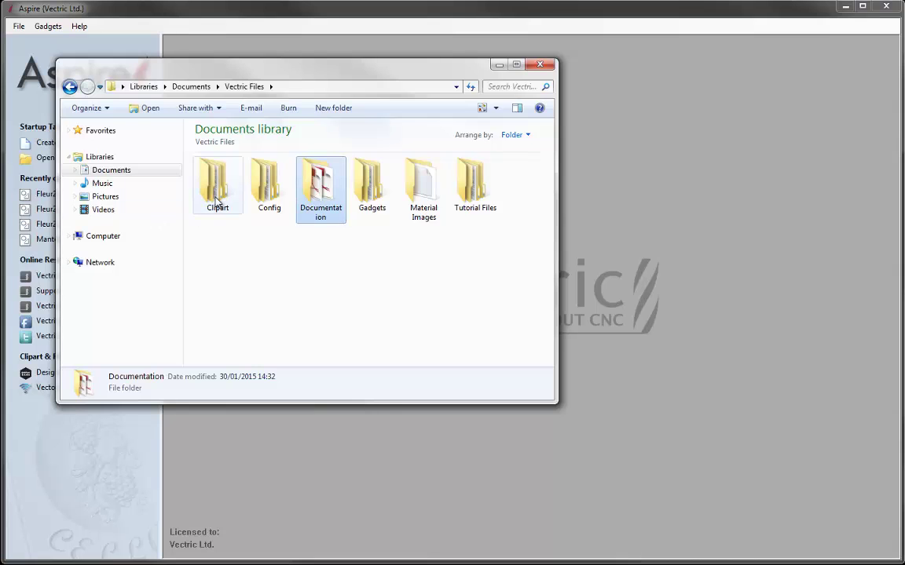
{"action": "left_click", "coordinate": [219, 202]}
{"action": "double_click", "coordinate": [218, 202]}
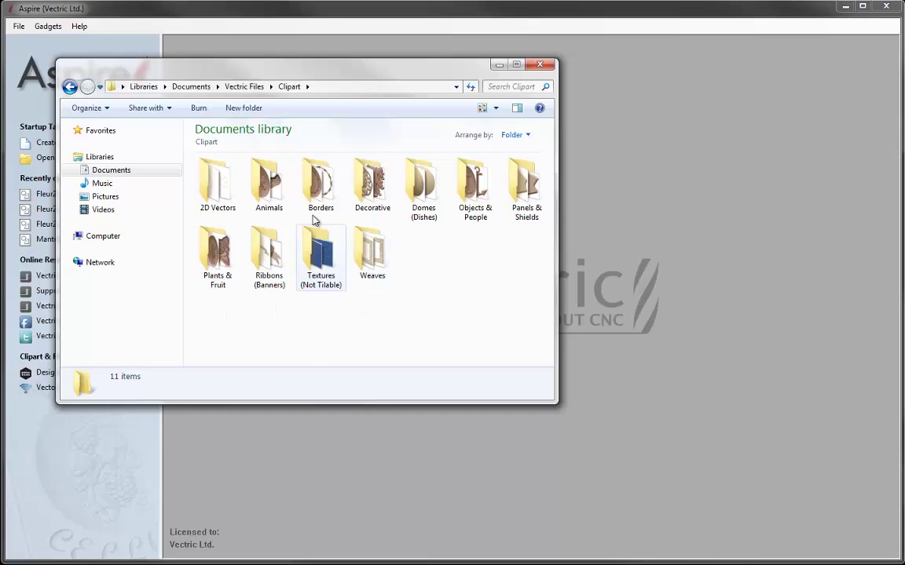
{"action": "double_click", "coordinate": [277, 188]}
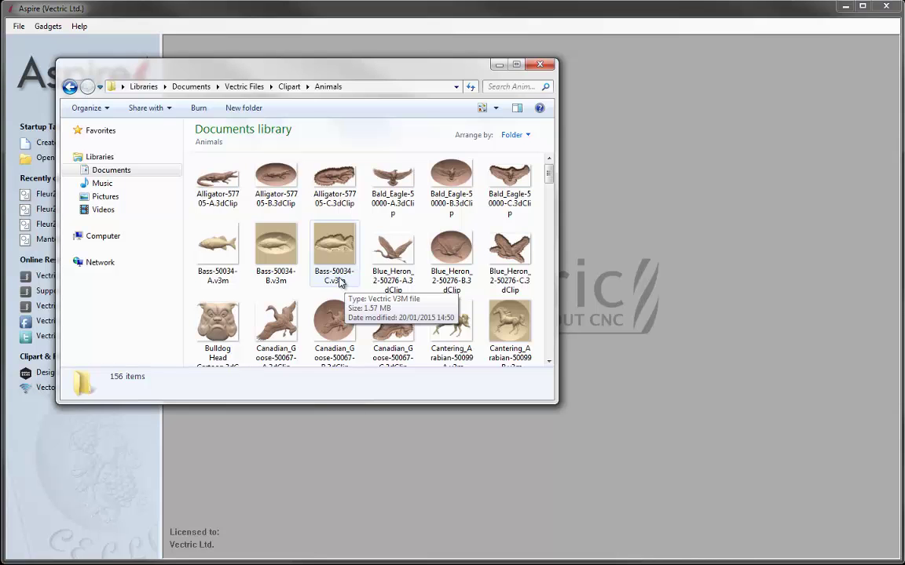
{"action": "left_click", "coordinate": [289, 87]}
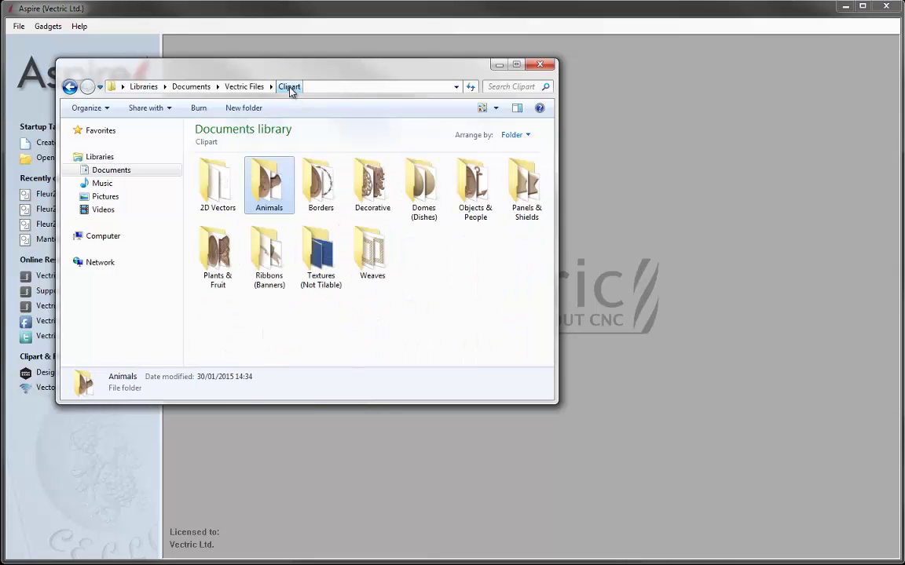
{"action": "double_click", "coordinate": [212, 203]}
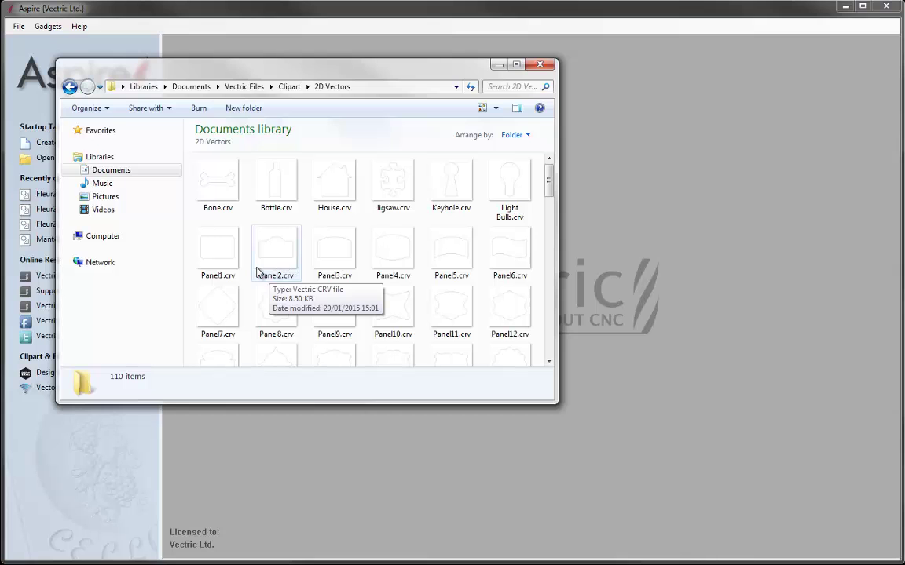
{"action": "left_click", "coordinate": [289, 86]}
{"action": "left_click", "coordinate": [273, 300]}
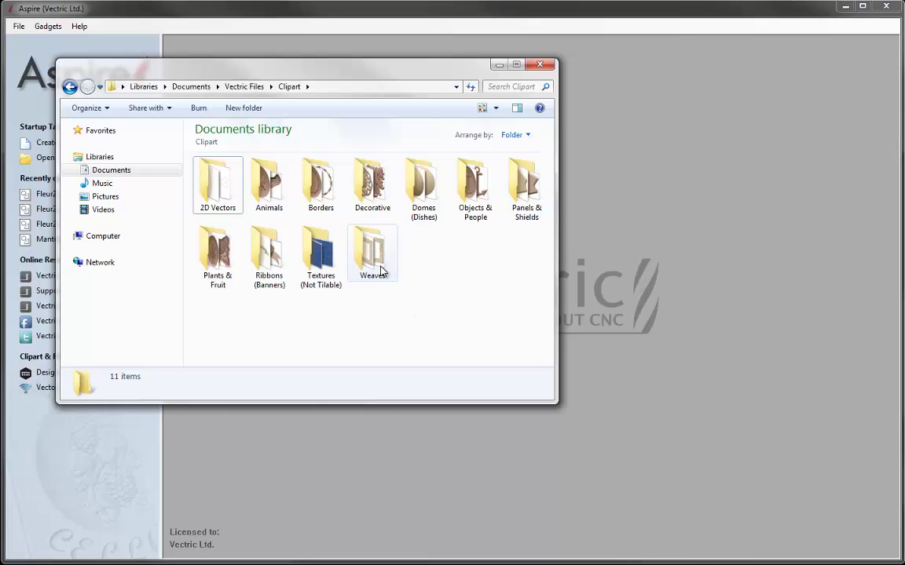
{"action": "mouse_move", "coordinate": [381, 271]}
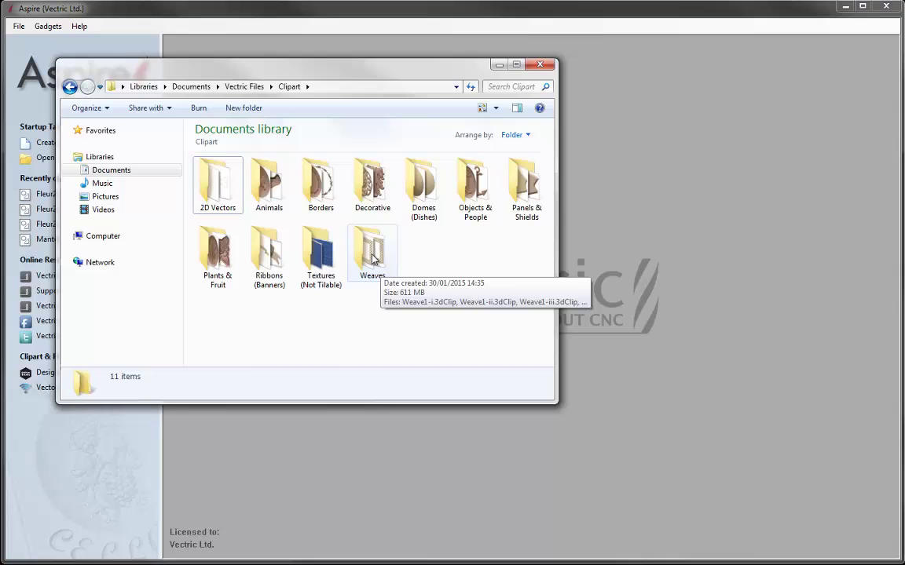
Open the Weaves clipart folder and enlarge its file thumbnails with the Views slider.
{"action": "double_click", "coordinate": [373, 256]}
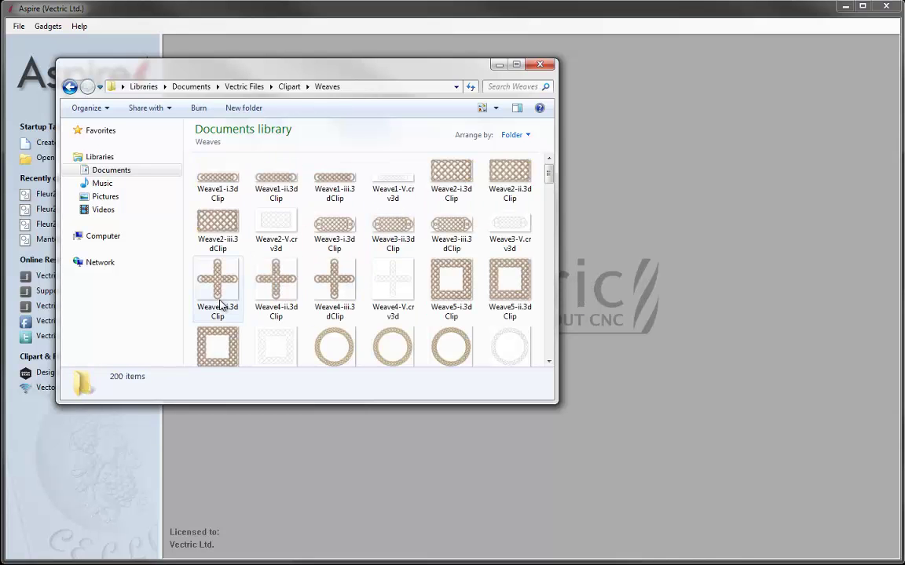
{"action": "mouse_move", "coordinate": [221, 303]}
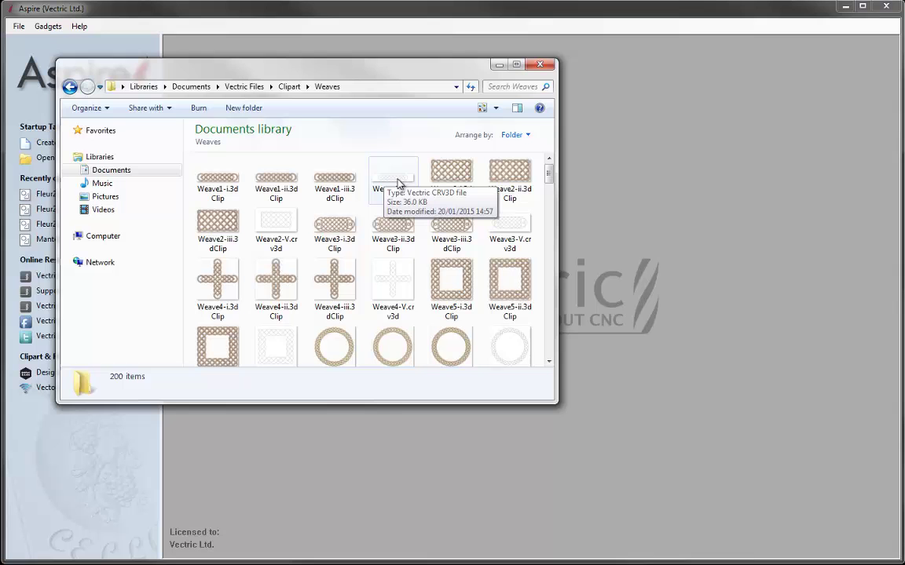
{"action": "left_click", "coordinate": [495, 109]}
{"action": "left_click_drag", "start_coordinate": [492, 114], "coordinate": [495, 100]}
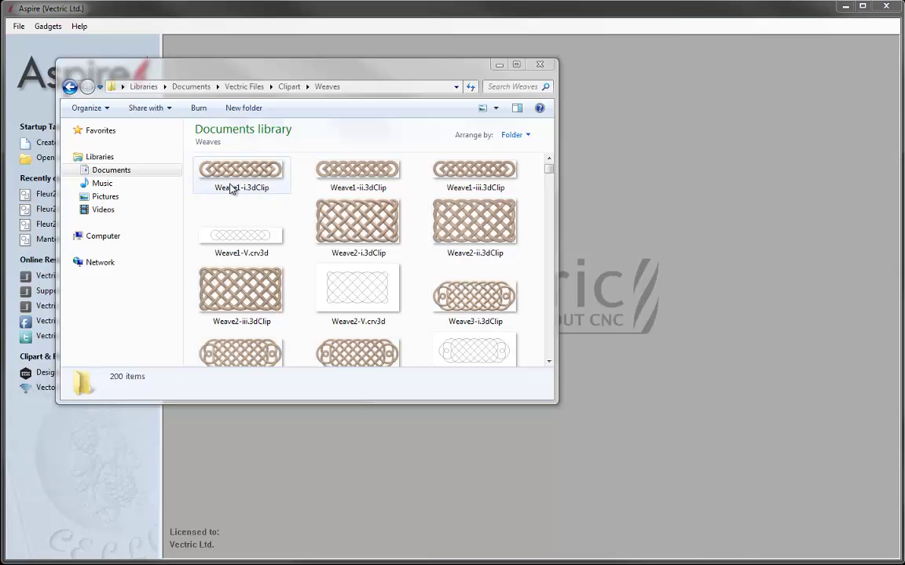
Drag Weave1-V.crv3d into Aspire to open it, and minimize Explorer.
{"action": "left_click", "coordinate": [248, 239]}
{"action": "mouse_move", "coordinate": [248, 239]}
{"action": "left_mouse_down"}
{"action": "mouse_move", "coordinate": [696, 298]}
{"action": "mouse_move", "coordinate": [705, 287]}
{"action": "left_mouse_up"}
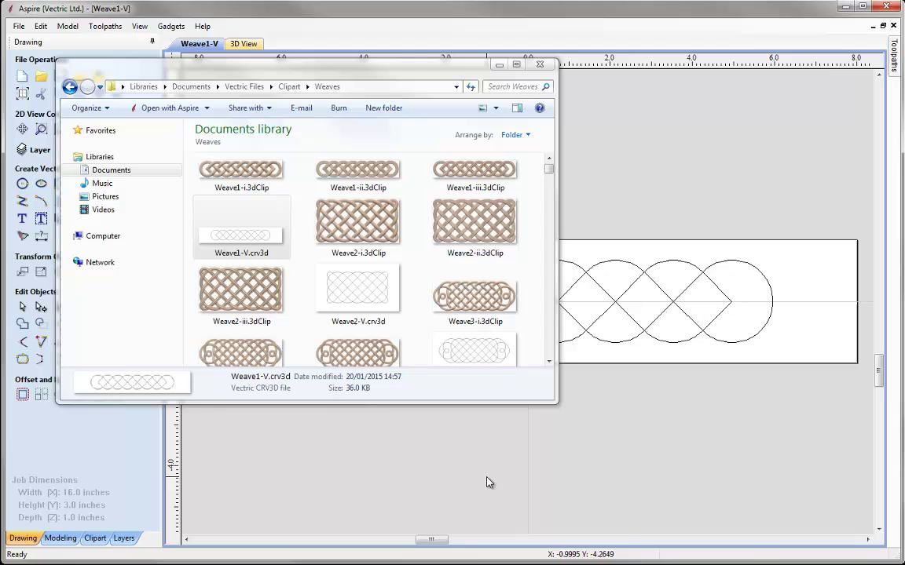
{"action": "left_click", "coordinate": [499, 64]}
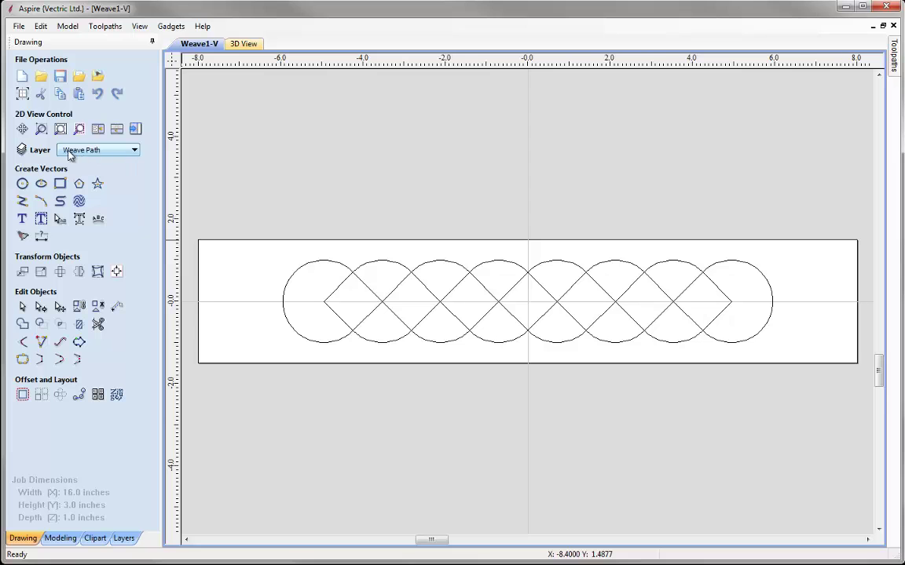
Turn on the Cross Sections layer, keeping Alternate Path 1-3 and Alternate Layer 4 hidden.
{"action": "left_click", "coordinate": [135, 151]}
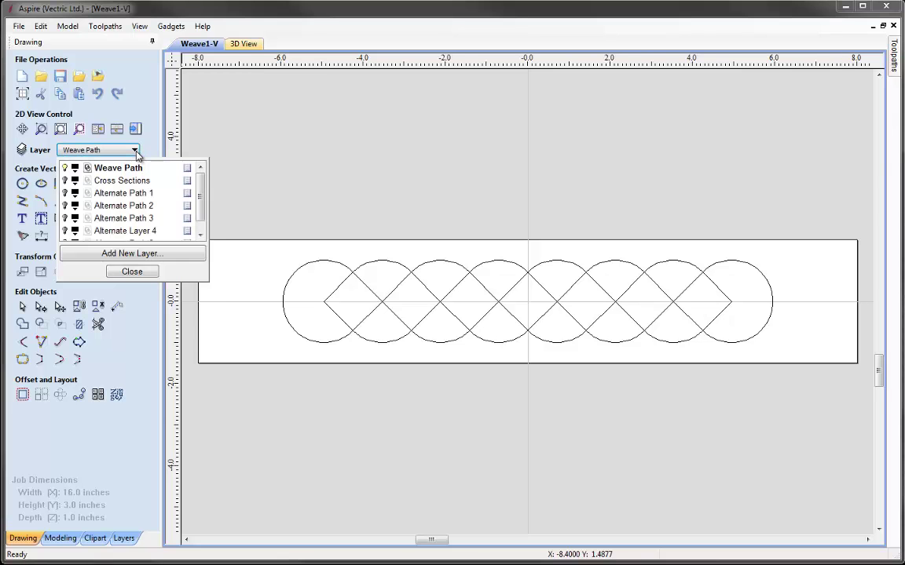
{"action": "left_click", "coordinate": [65, 181]}
{"action": "left_click", "coordinate": [65, 193]}
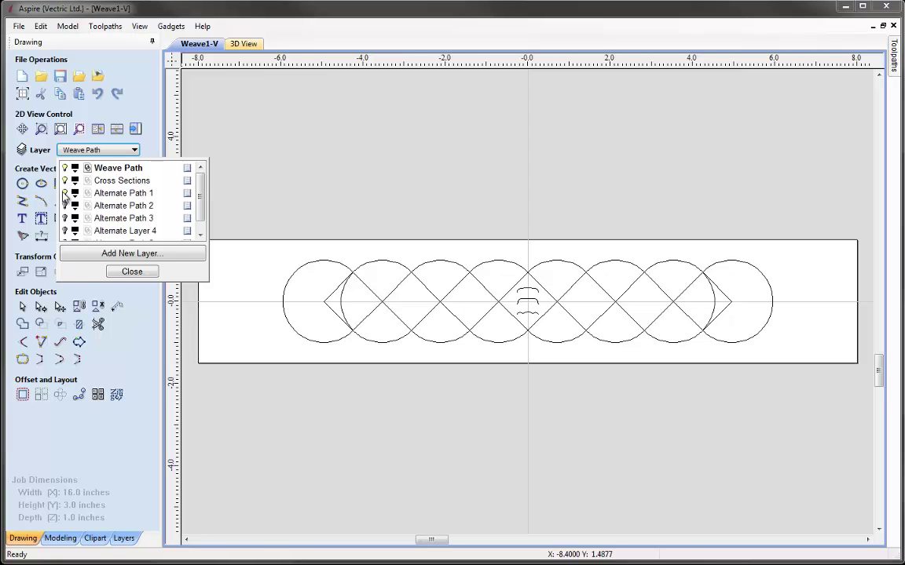
{"action": "left_click", "coordinate": [65, 206]}
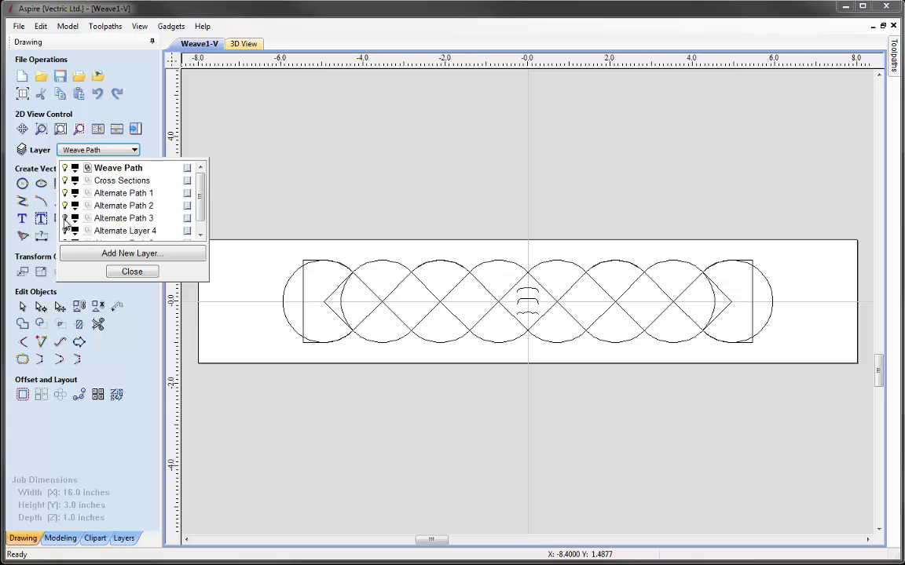
{"action": "left_click", "coordinate": [65, 218]}
{"action": "left_click", "coordinate": [65, 231]}
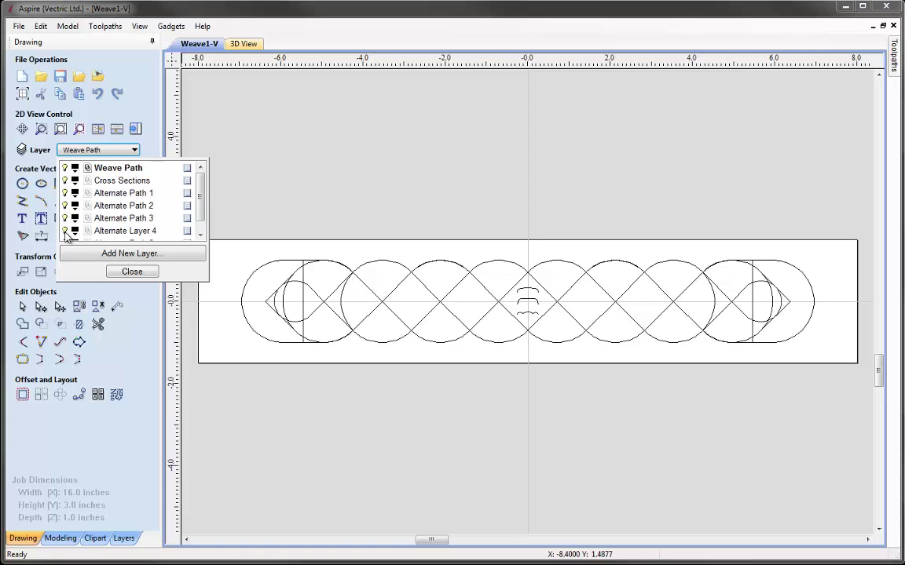
{"action": "left_click", "coordinate": [65, 231]}
{"action": "left_click", "coordinate": [65, 219]}
{"action": "left_click", "coordinate": [66, 206]}
{"action": "left_click", "coordinate": [65, 193]}
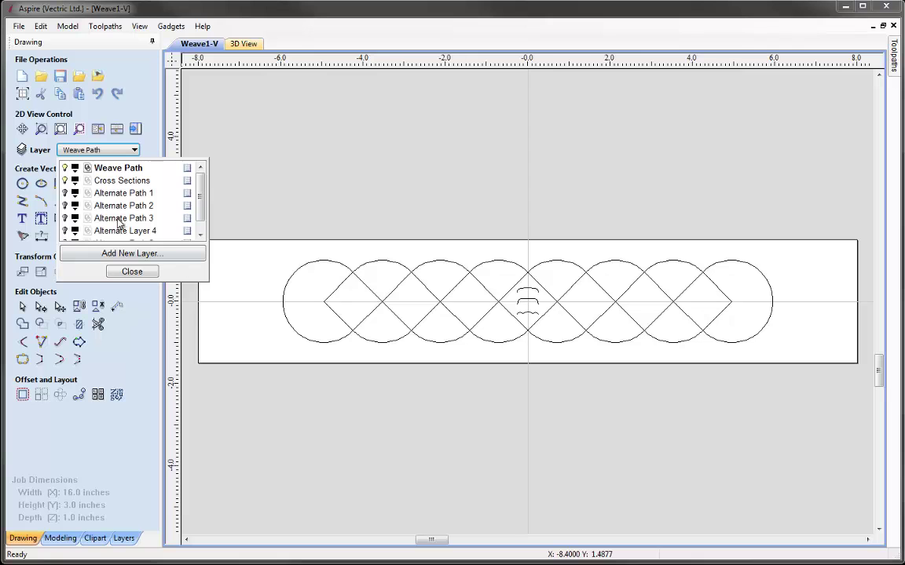
{"action": "left_click", "coordinate": [134, 271]}
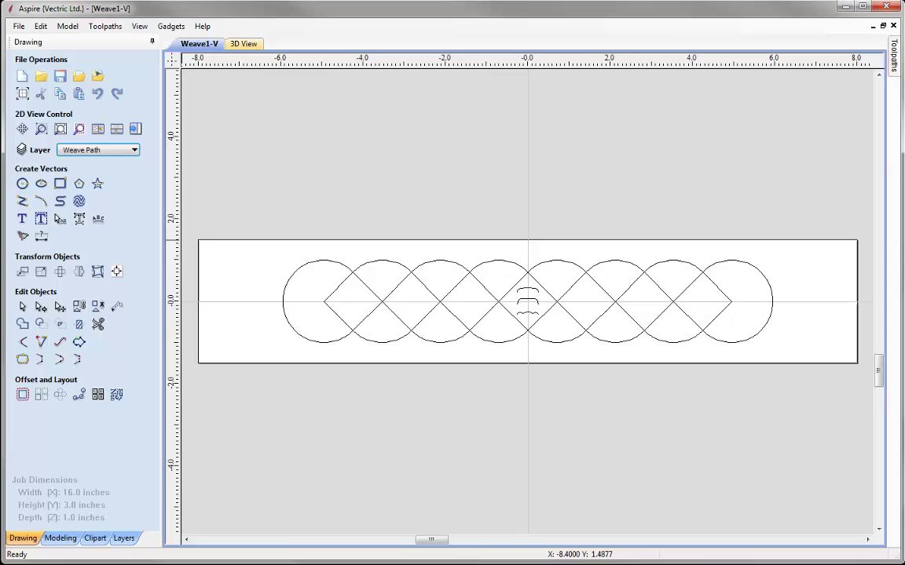
Select the top cross-section arc and bend it into an S-curve with node editing.
{"action": "left_click", "coordinate": [526, 290]}
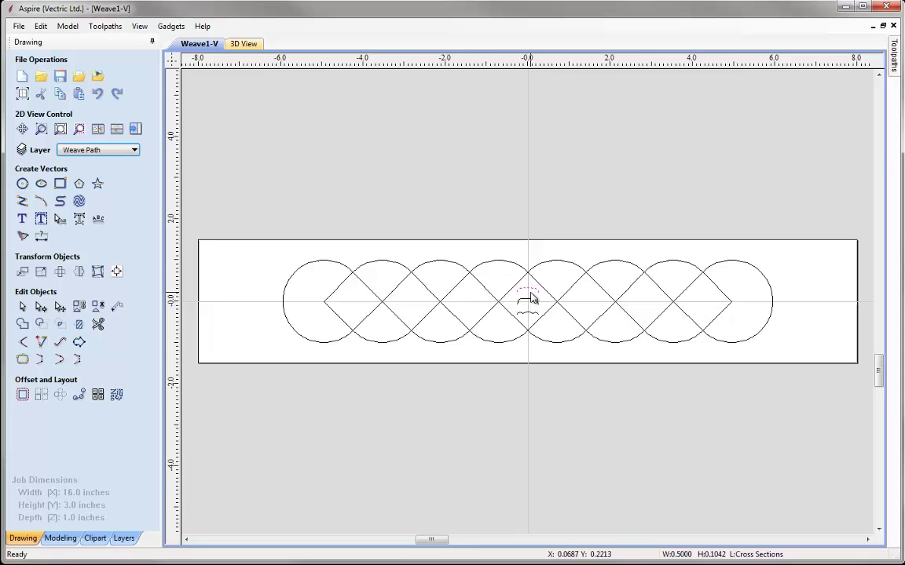
{"action": "scroll", "coordinate": [531, 297], "scroll_direction": "up", "scroll_amount": 8}
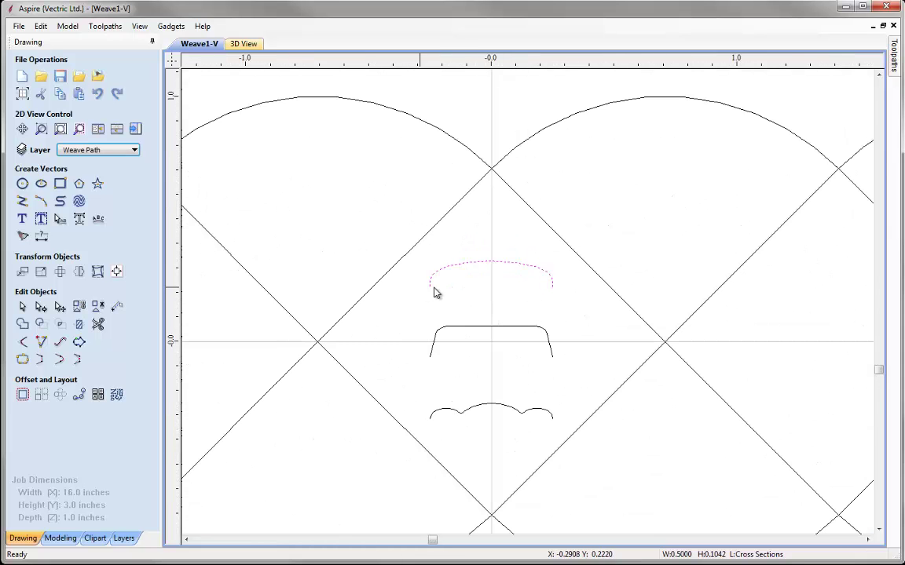
{"action": "scroll", "coordinate": [437, 292], "scroll_direction": "up", "scroll_amount": 1}
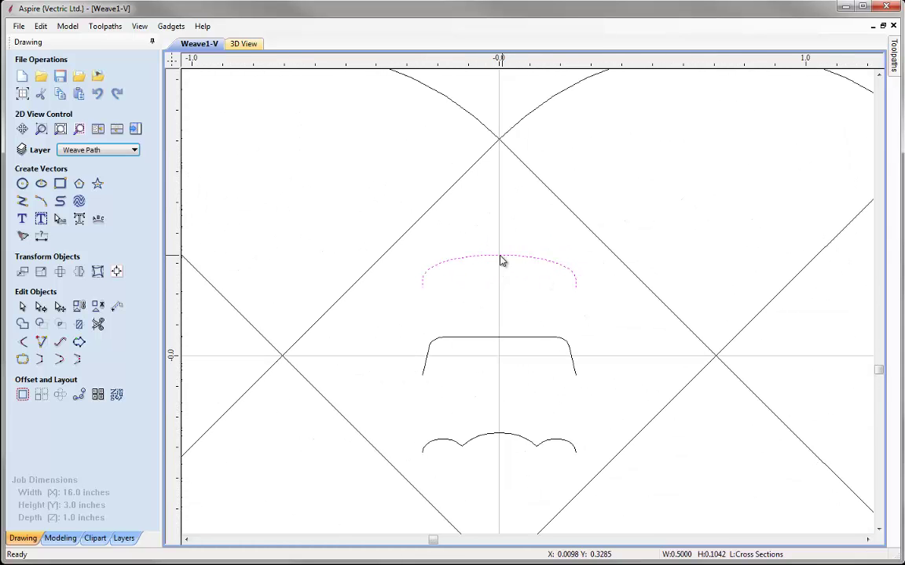
{"action": "left_click", "coordinate": [41, 306]}
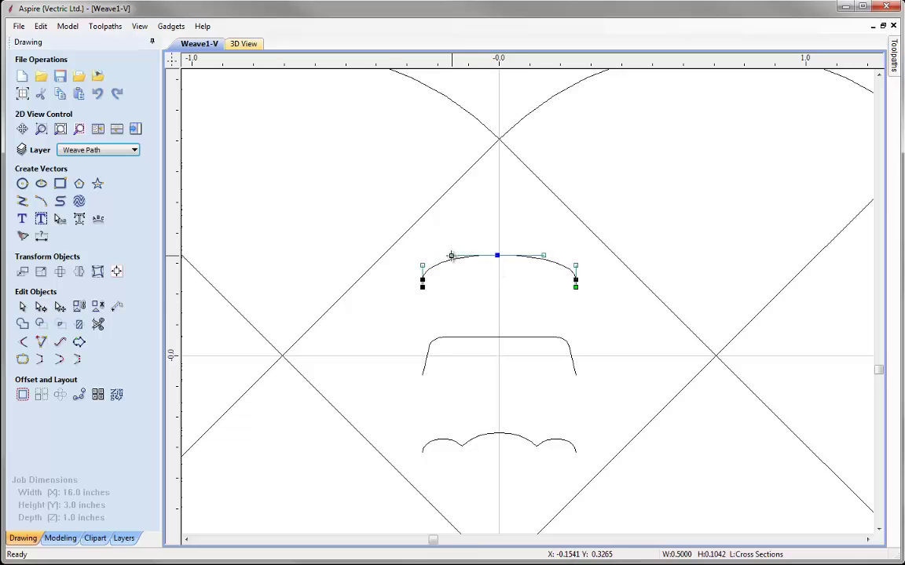
{"action": "left_click_drag", "start_coordinate": [454, 261], "coordinate": [459, 281]}
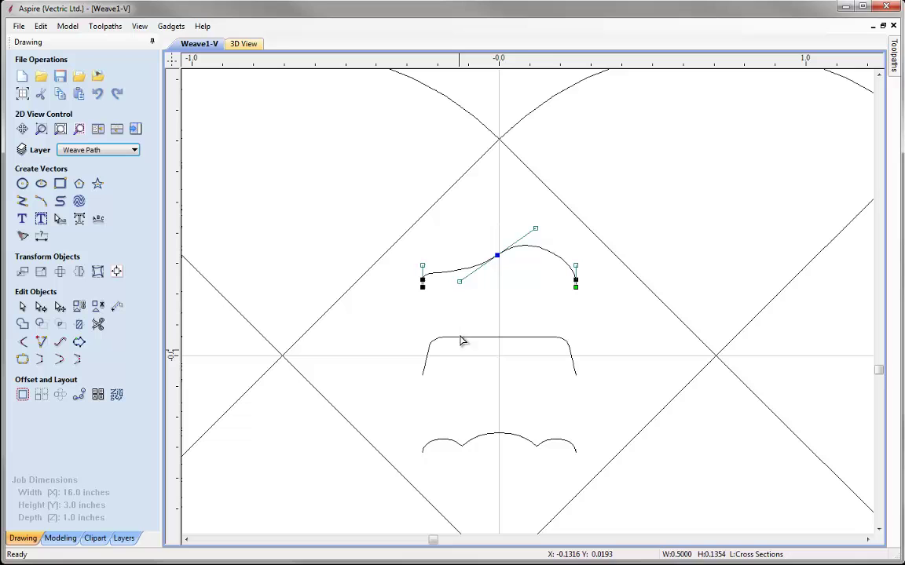
Insert an extra node on the arc, pull it down, then zoom to fit and select all weave vectors.
{"action": "right_click", "coordinate": [549, 258]}
{"action": "left_click", "coordinate": [611, 306]}
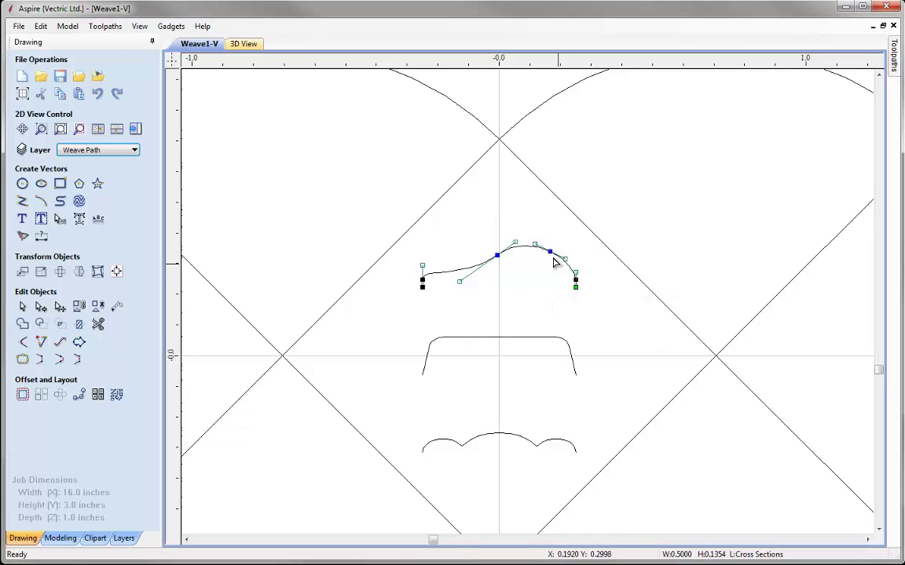
{"action": "left_click_drag", "start_coordinate": [550, 252], "coordinate": [545, 271]}
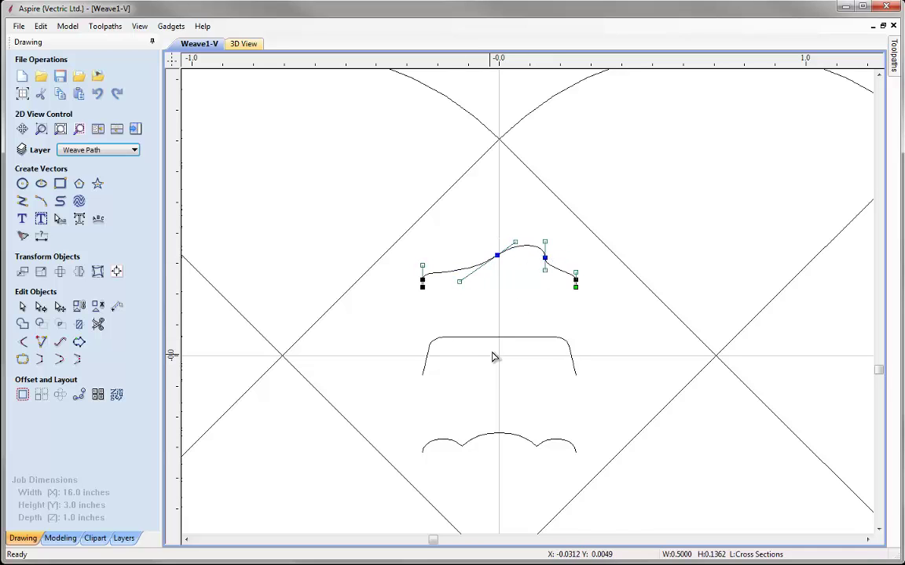
{"action": "left_click", "coordinate": [505, 299]}
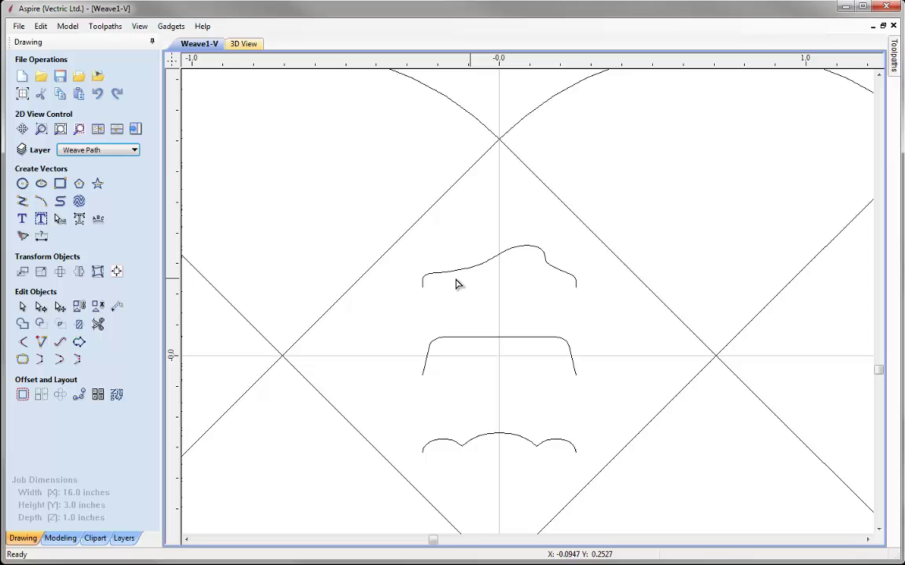
{"action": "left_click", "coordinate": [60, 129]}
{"action": "left_click_drag", "start_coordinate": [269, 238], "coordinate": [752, 425]}
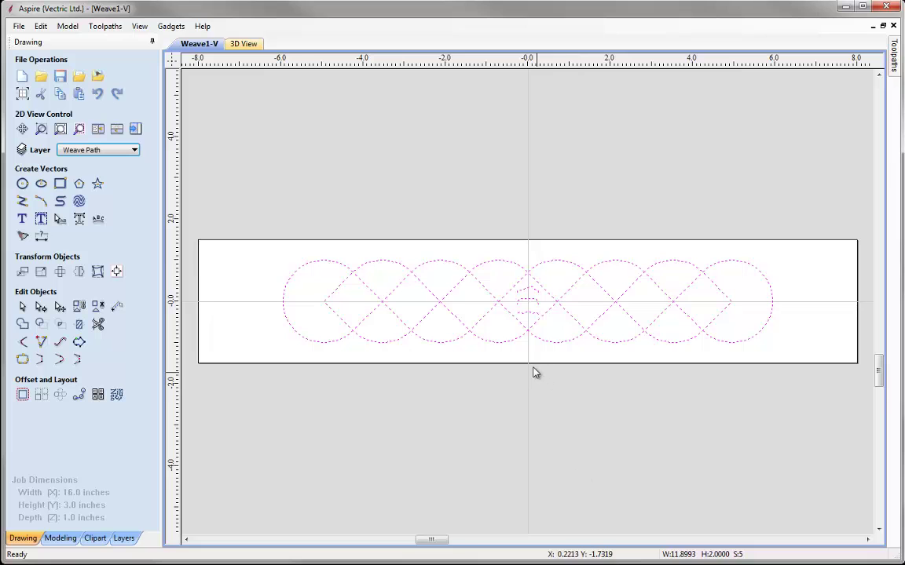
Deselect the three cross-section shapes and show the 2D and 3D views together.
{"action": "left_click", "coordinate": [526, 296], "text": "ctrl"}
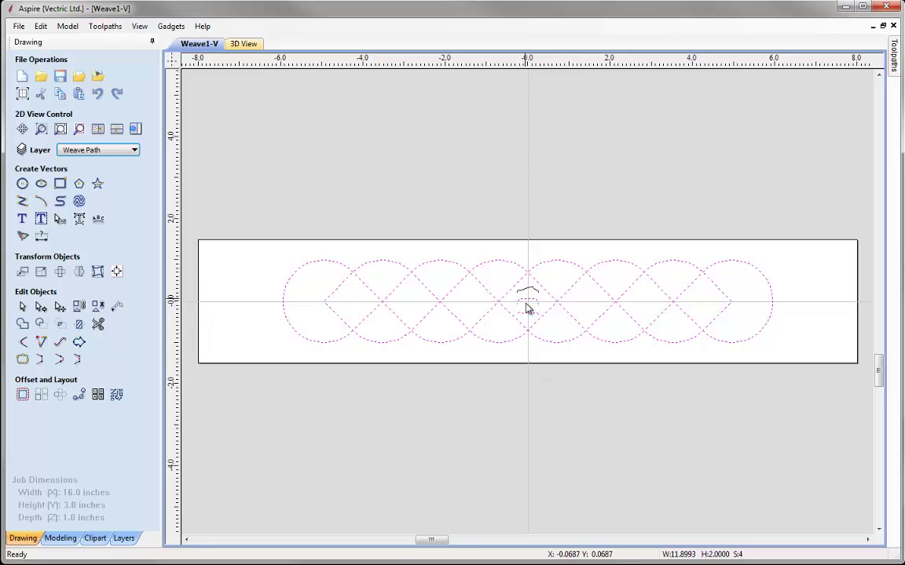
{"action": "left_click", "coordinate": [527, 303], "text": "ctrl"}
{"action": "left_click", "coordinate": [526, 315], "text": "ctrl"}
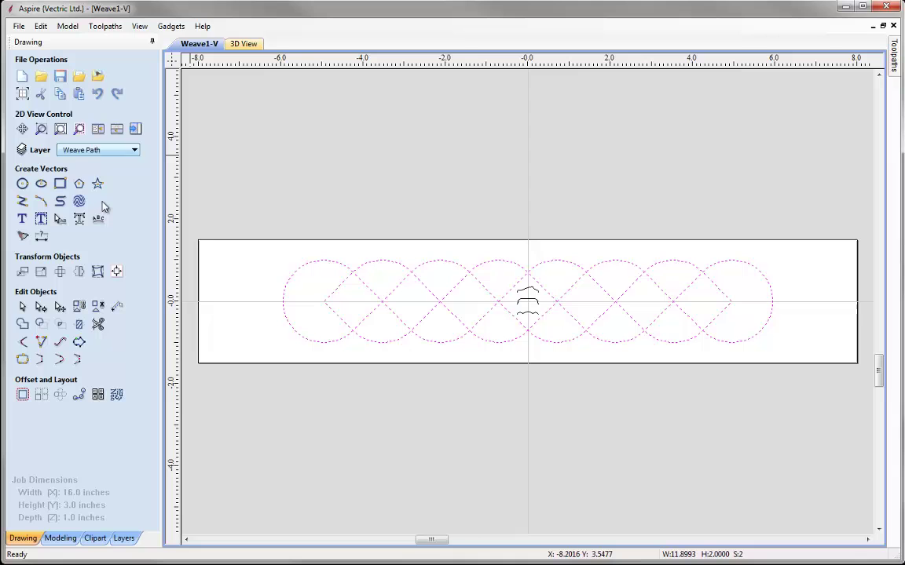
{"action": "left_click", "coordinate": [60, 539]}
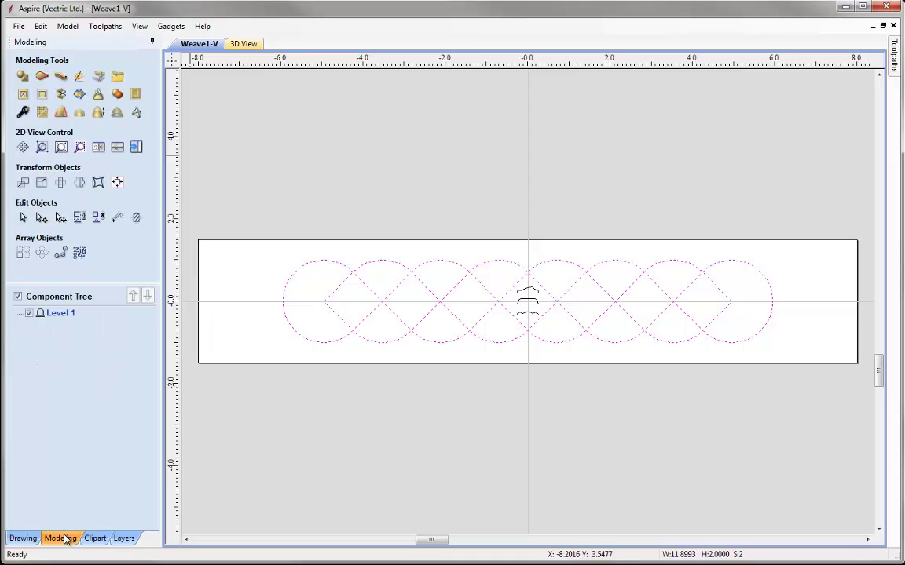
{"action": "left_click", "coordinate": [117, 148]}
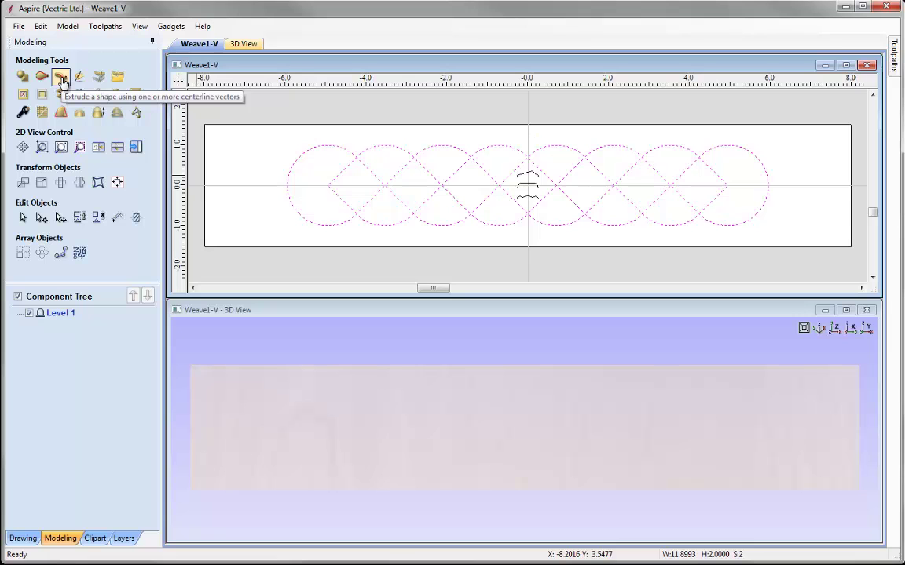
Extrude and Weave the weave paths using the centre cross-section as profile, then close the job.
{"action": "left_click", "coordinate": [62, 80]}
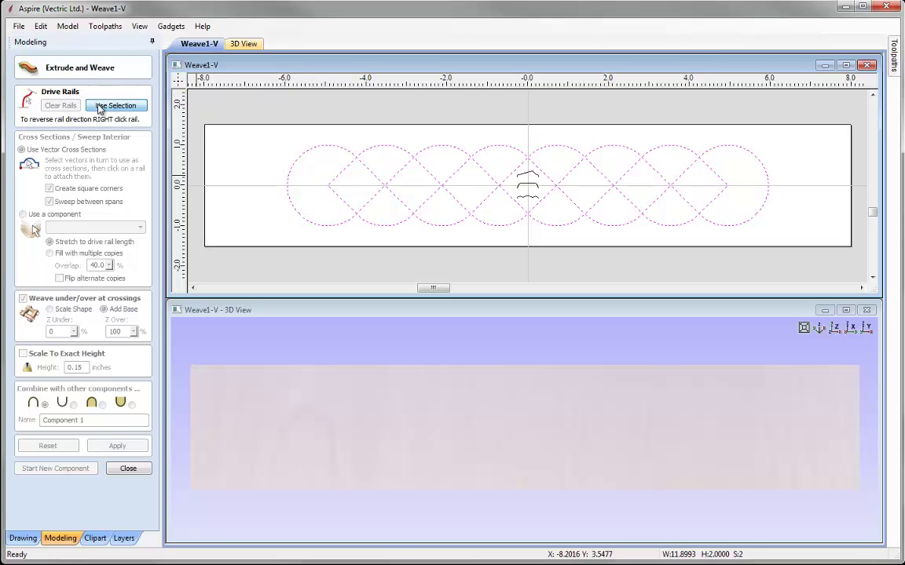
{"action": "left_click", "coordinate": [99, 109]}
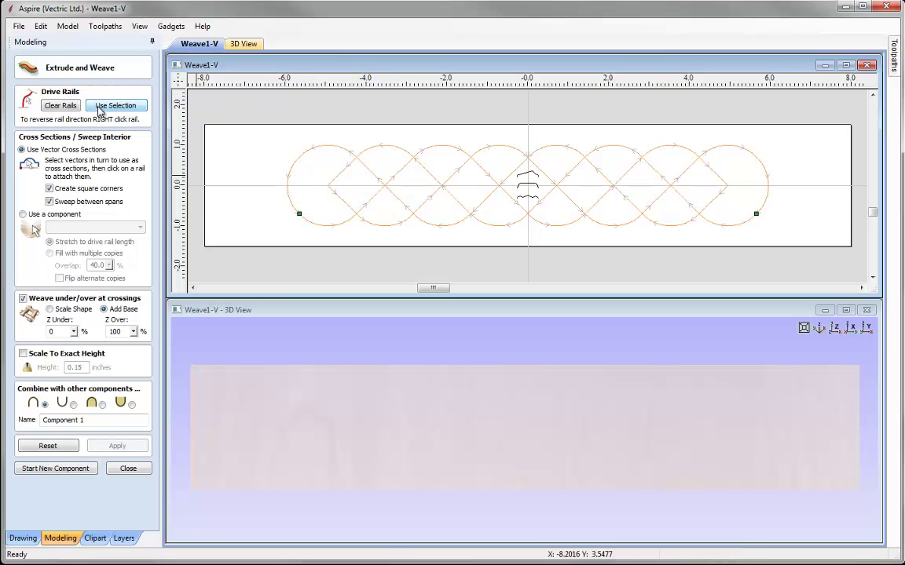
{"action": "left_click", "coordinate": [529, 183]}
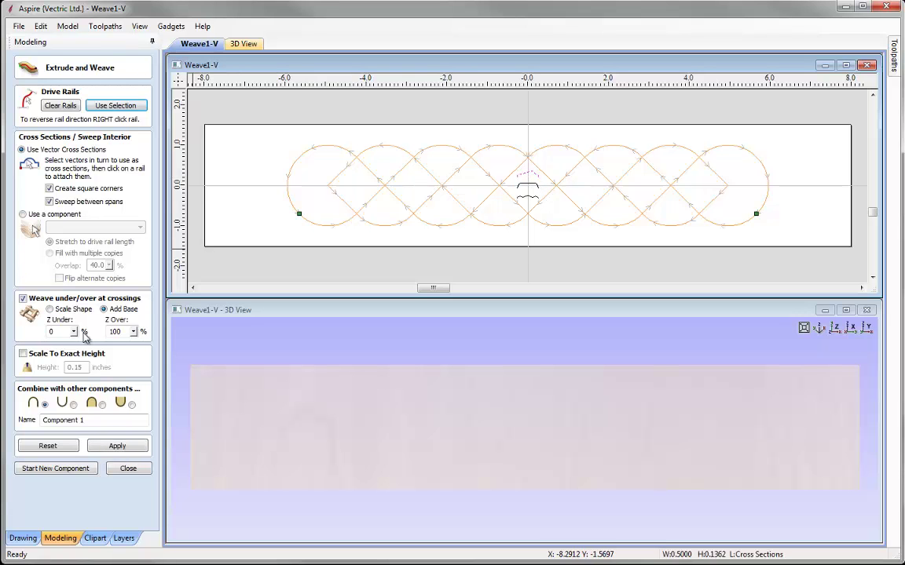
{"action": "left_click", "coordinate": [117, 447]}
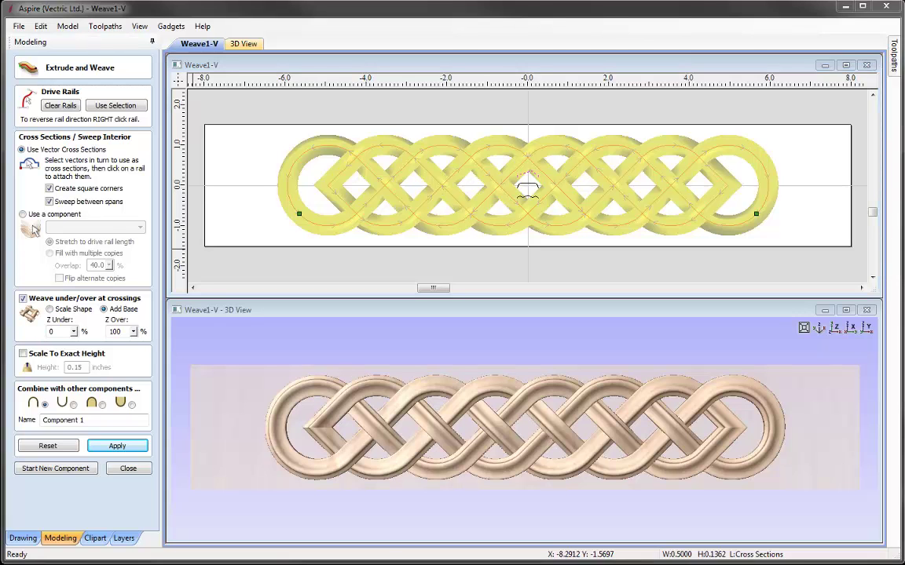
{"action": "left_click", "coordinate": [128, 468]}
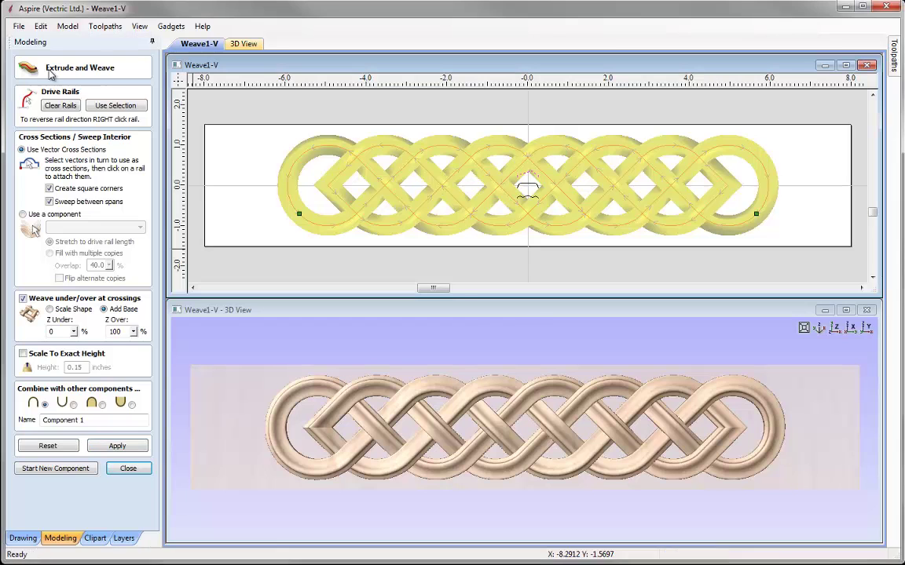
{"action": "left_click", "coordinate": [19, 26]}
{"action": "left_click", "coordinate": [31, 69]}
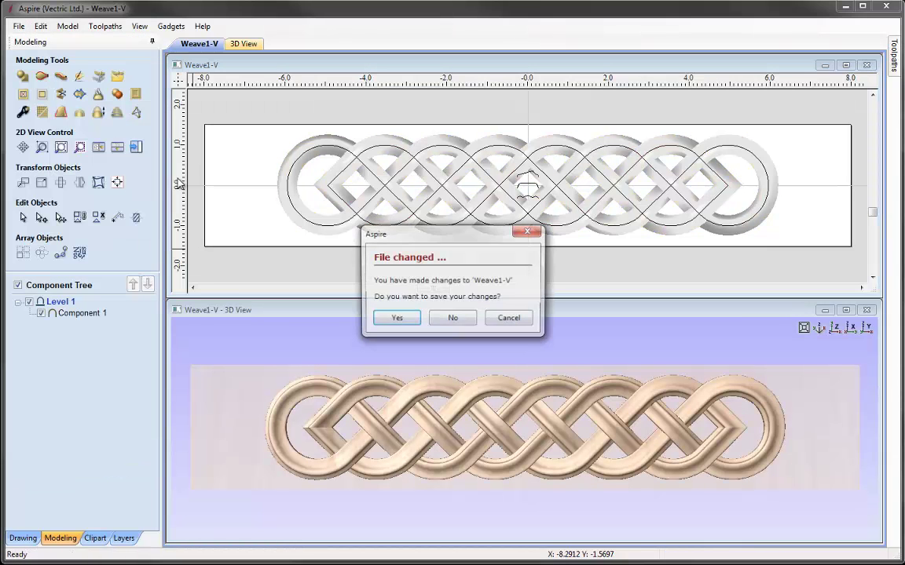
Discard the Weave1-V changes and return to the Clipart folder with smaller icons.
{"action": "left_click", "coordinate": [454, 318]}
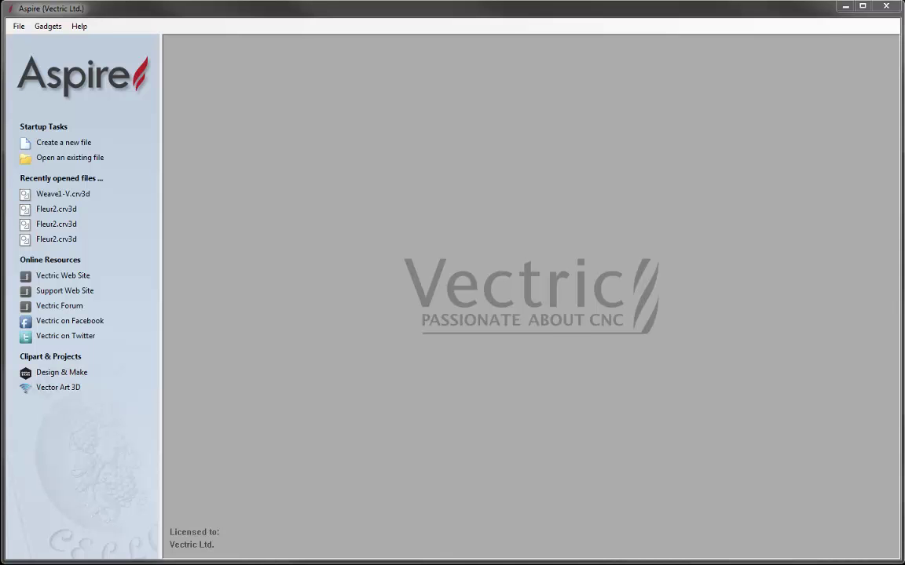
{"action": "key", "text": "ctrl+o"}
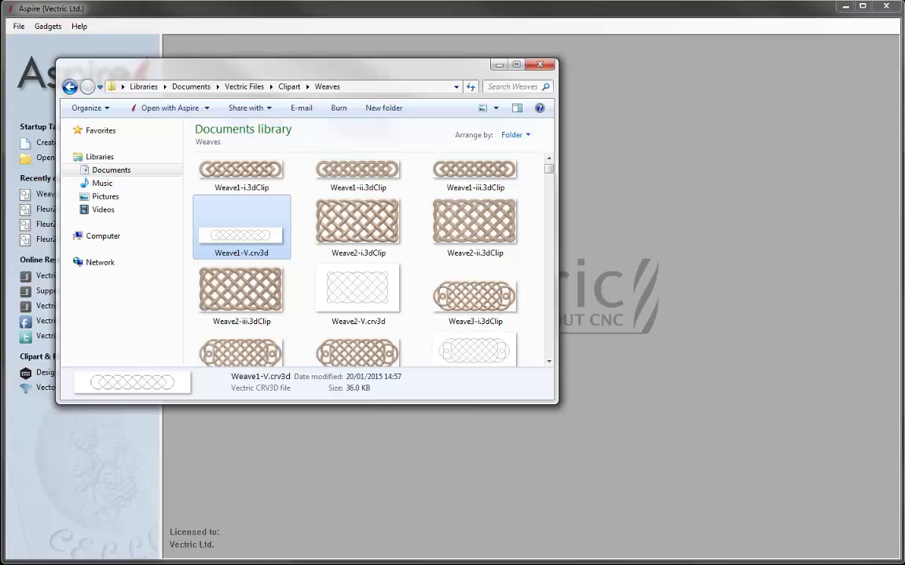
{"action": "left_click", "coordinate": [288, 87]}
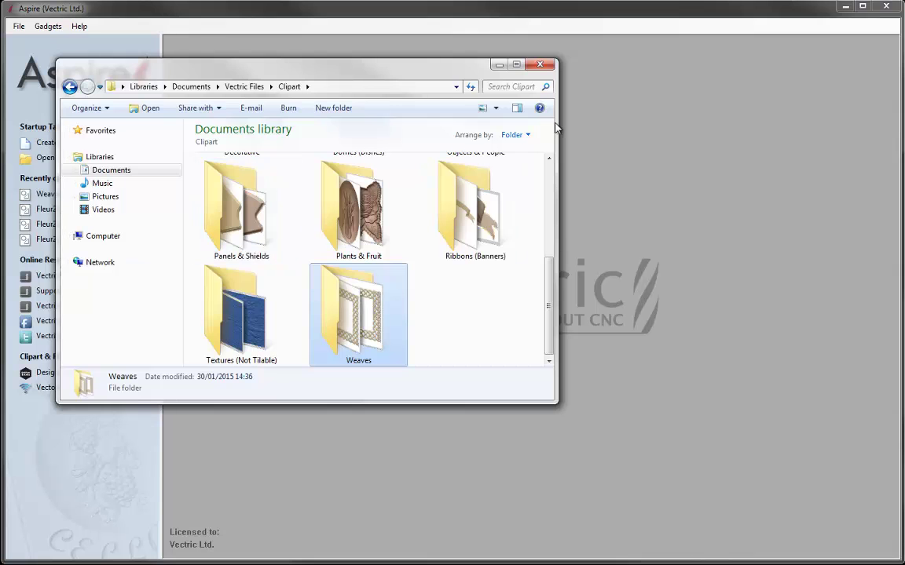
{"action": "left_click", "coordinate": [495, 108]}
{"action": "left_click_drag", "start_coordinate": [497, 107], "coordinate": [496, 127]}
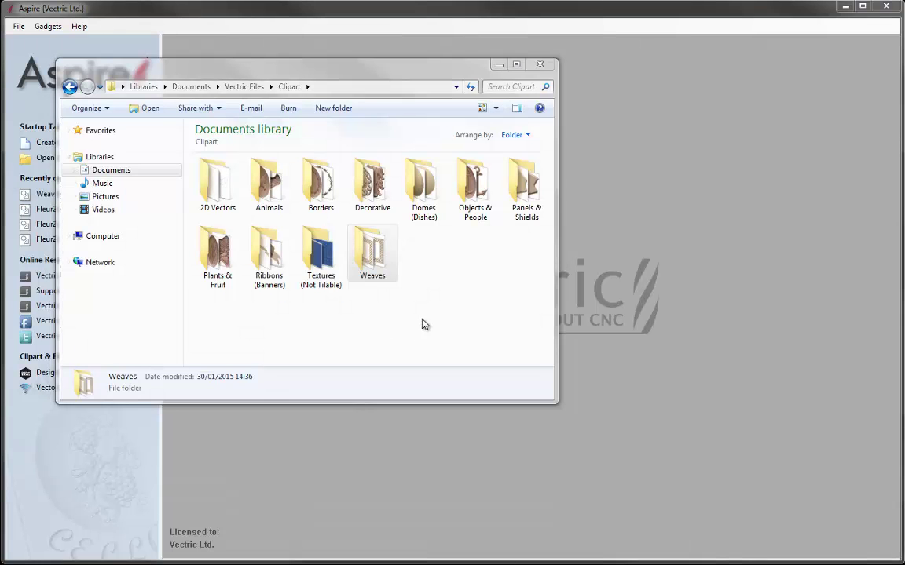
Open the Ribbons (Banners) folder and drag Ribbon9-V.crv3d into Aspire.
{"action": "double_click", "coordinate": [271, 277]}
{"action": "left_click_drag", "start_coordinate": [548, 258], "coordinate": [550, 299]}
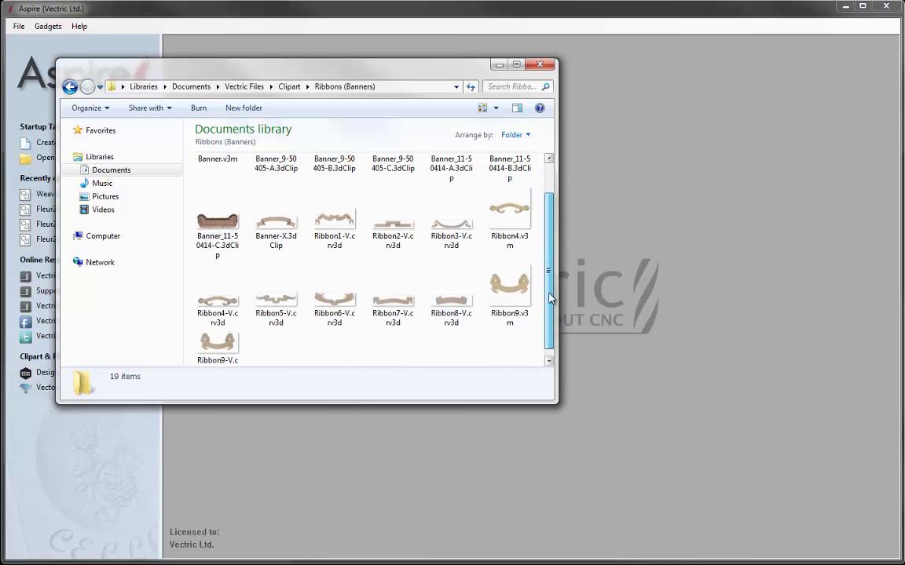
{"action": "scroll", "coordinate": [550, 298], "scroll_direction": "down", "scroll_amount": 1}
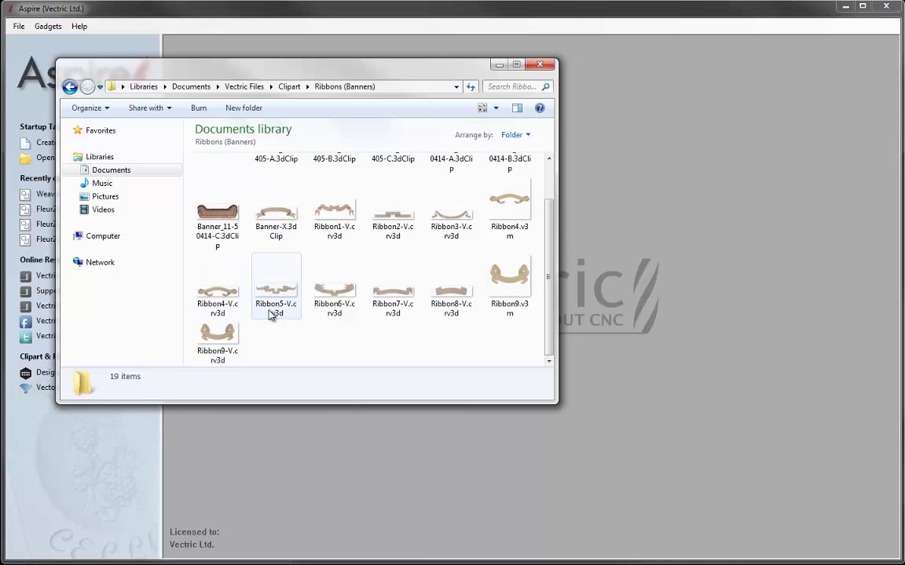
{"action": "left_click_drag", "start_coordinate": [227, 328], "coordinate": [673, 434]}
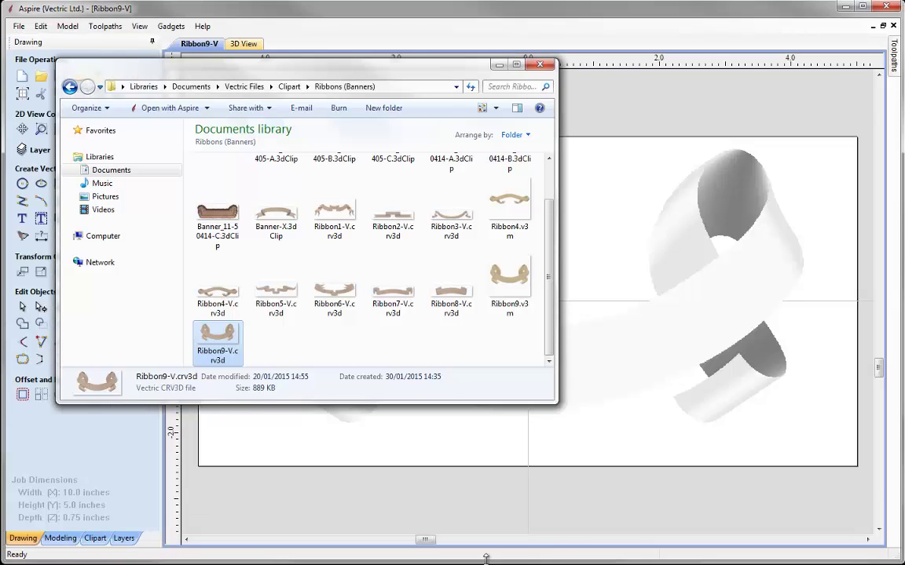
Minimize Explorer and turn on the Outline Vectors and Sweep Vectors layers of Ribbon9-V.
{"action": "left_click", "coordinate": [499, 65]}
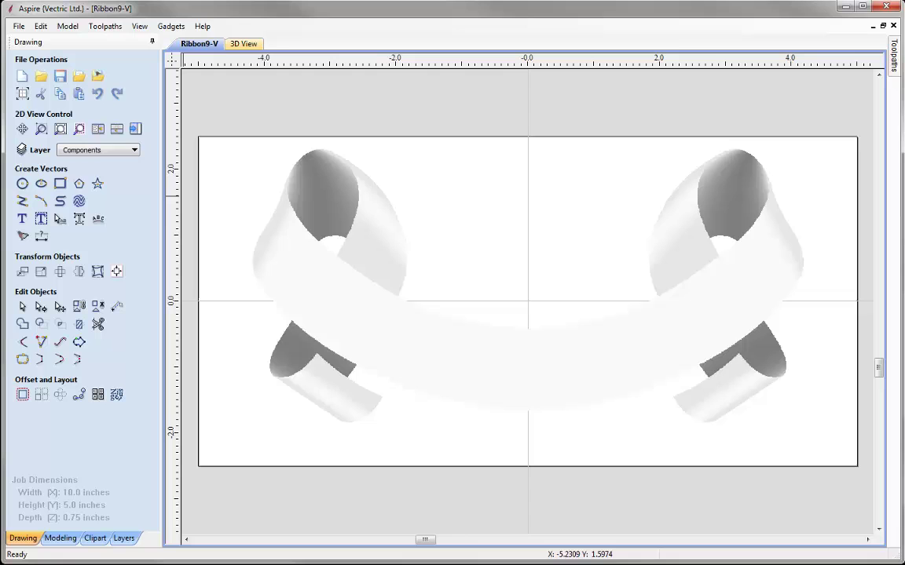
{"action": "left_click", "coordinate": [134, 150]}
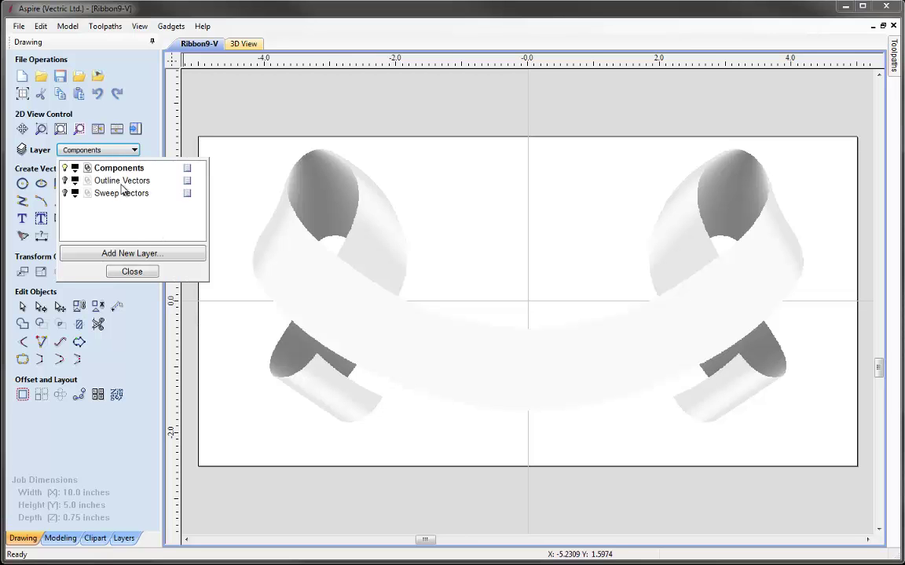
{"action": "left_click", "coordinate": [64, 181]}
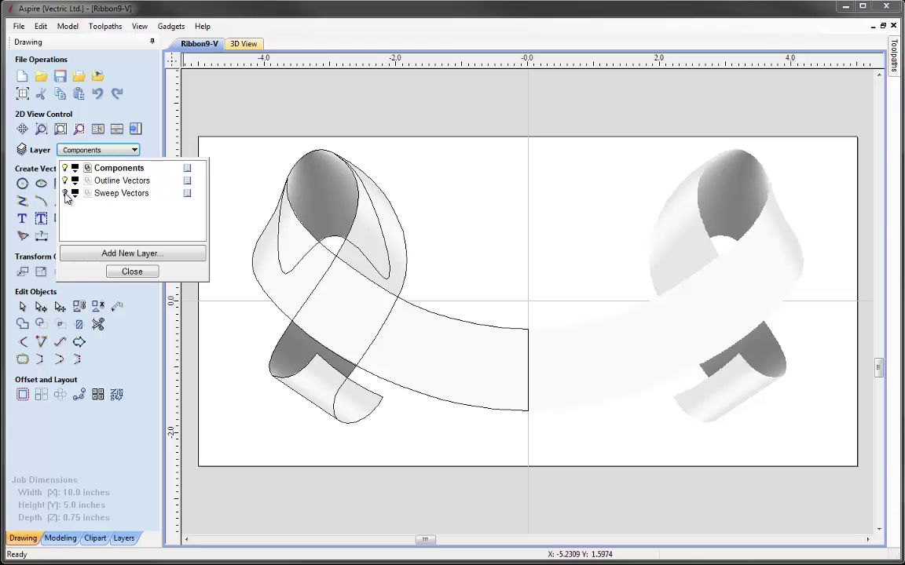
{"action": "left_click", "coordinate": [65, 193]}
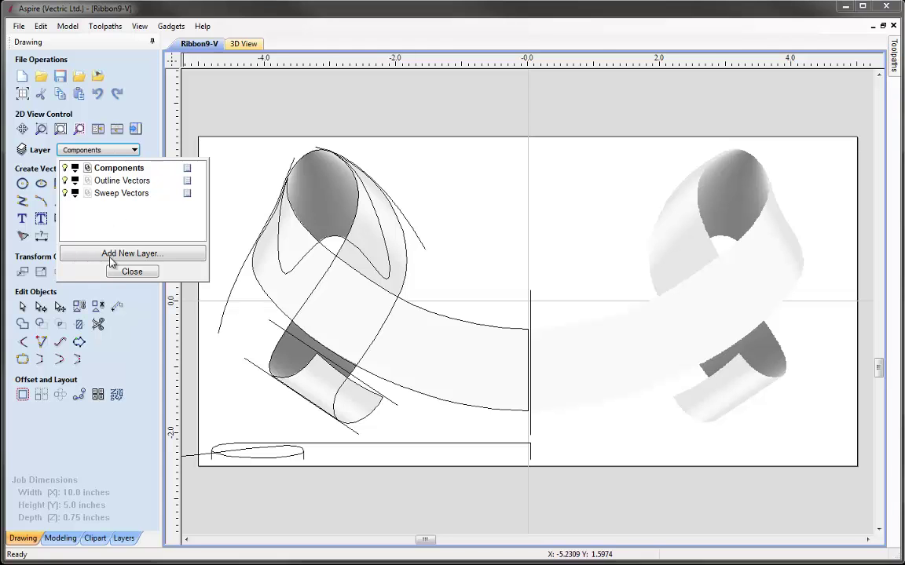
{"action": "left_click", "coordinate": [132, 271]}
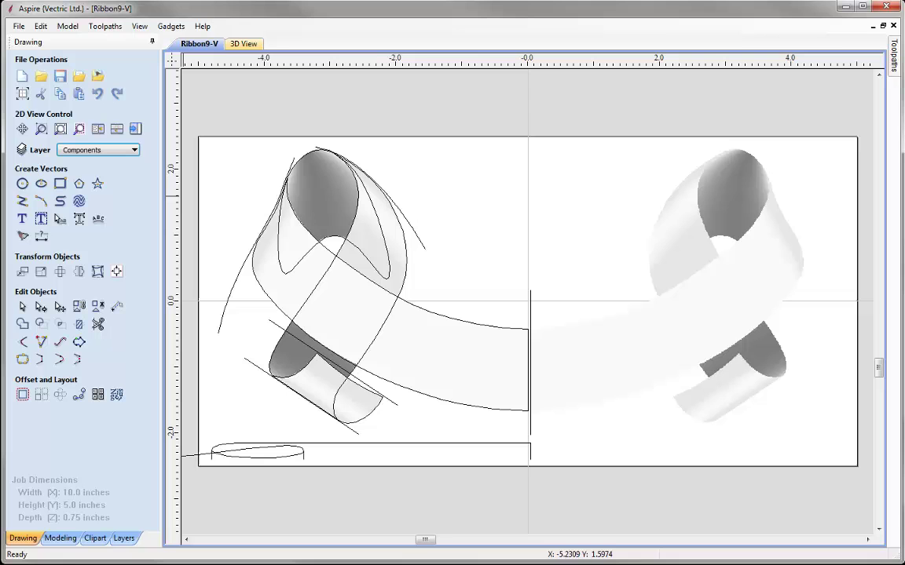
Close the Ribbon9-V job and create a new 12 x 12 inch job, 1 inch thick.
{"action": "left_click", "coordinate": [22, 30]}
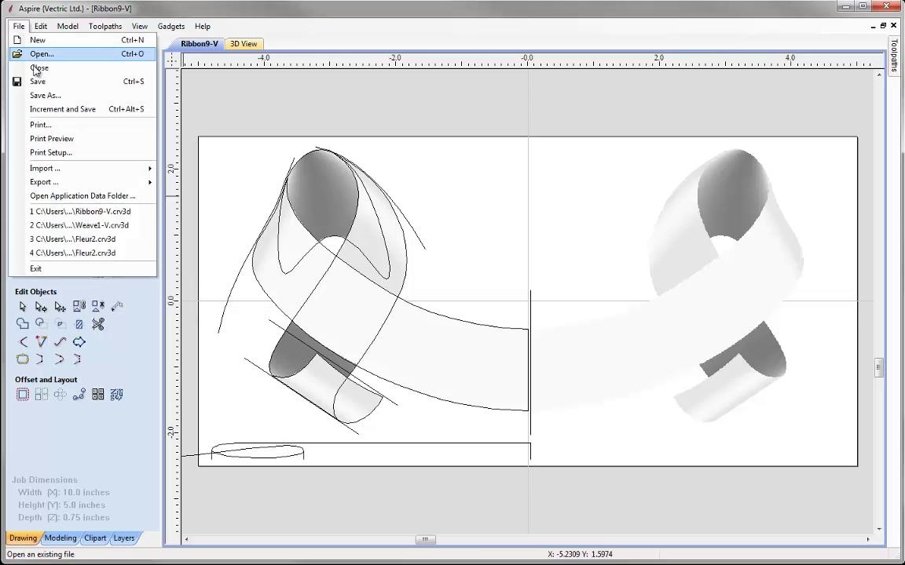
{"action": "left_click", "coordinate": [34, 70]}
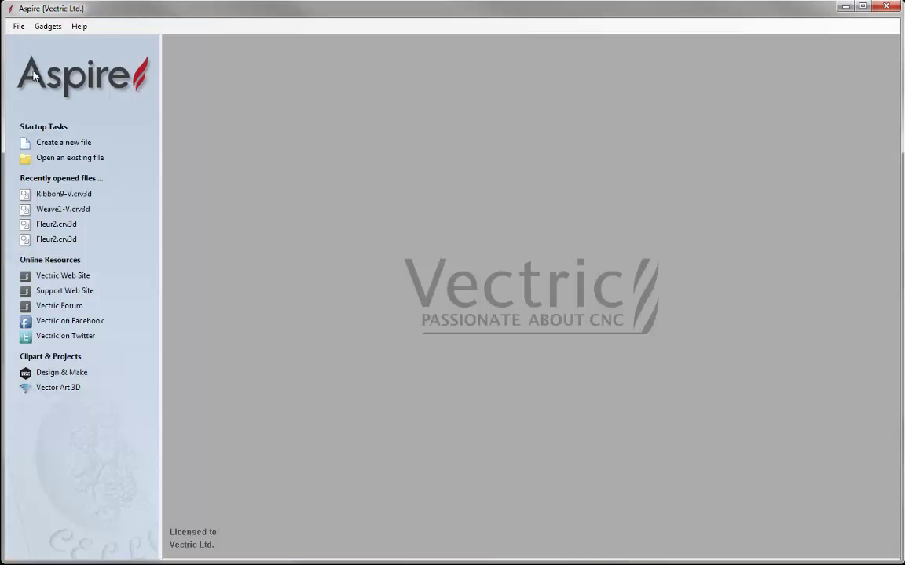
{"action": "left_click", "coordinate": [66, 145]}
{"action": "left_click_drag", "start_coordinate": [109, 92], "coordinate": [86, 89]}
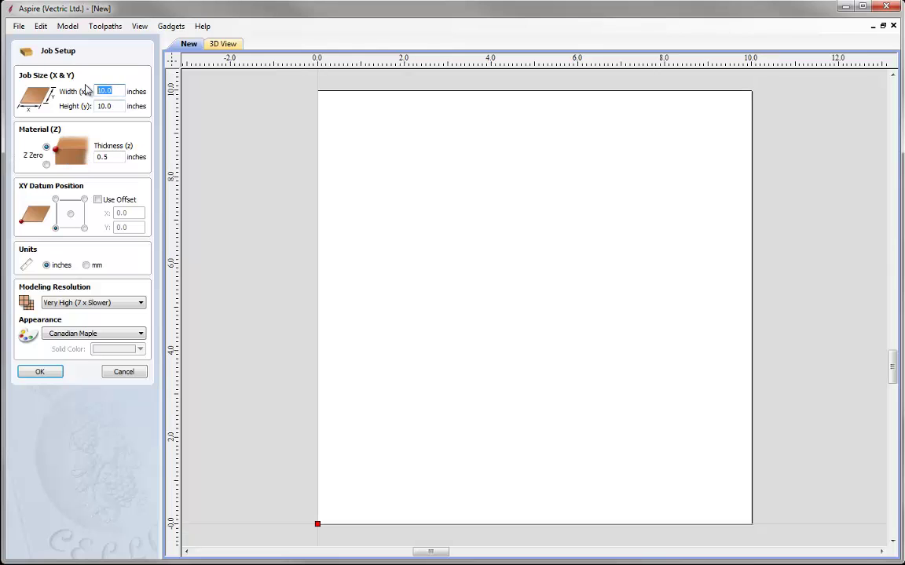
{"action": "type", "text": "12"}
{"action": "key", "text": "Tab"}
{"action": "type", "text": "12"}
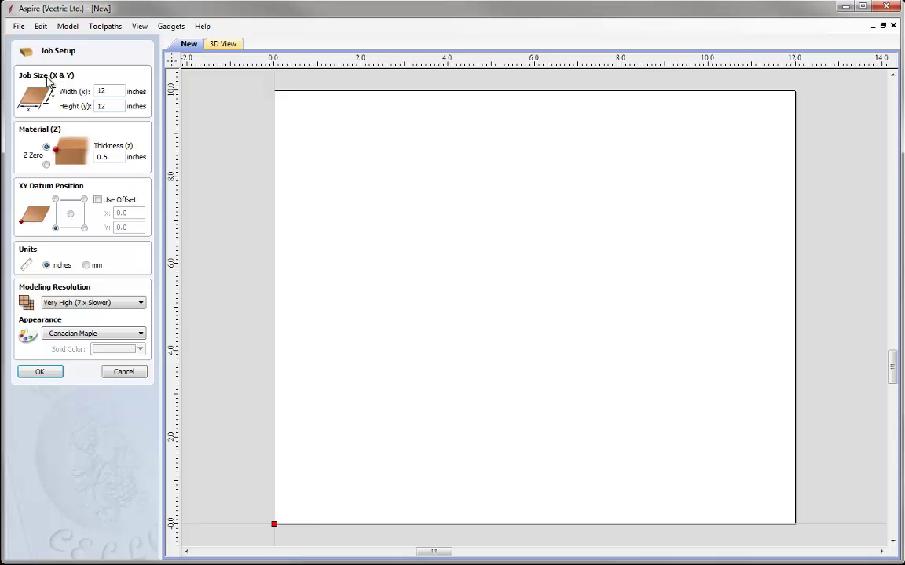
{"action": "left_click_drag", "start_coordinate": [109, 157], "coordinate": [88, 156]}
{"action": "type", "text": "1"}
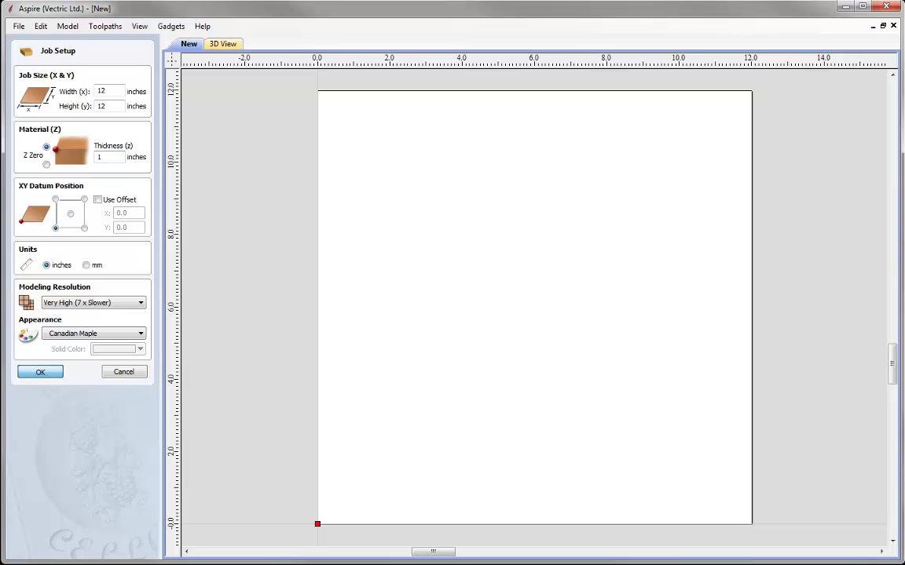
{"action": "key", "text": "Return"}
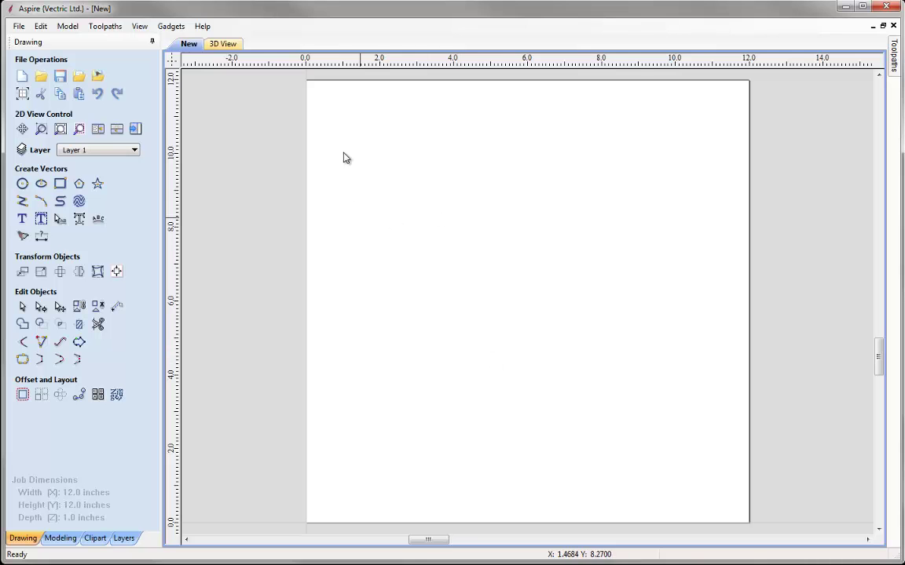
Switch to the Modeling and Clipart tabs and bring up the Add Folder dialog.
{"action": "left_click", "coordinate": [63, 538]}
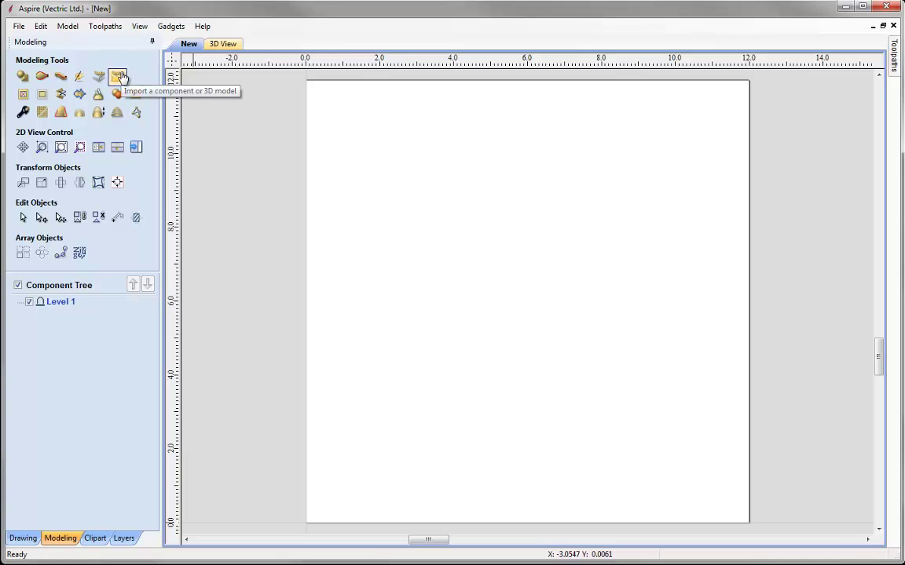
{"action": "left_click", "coordinate": [95, 538]}
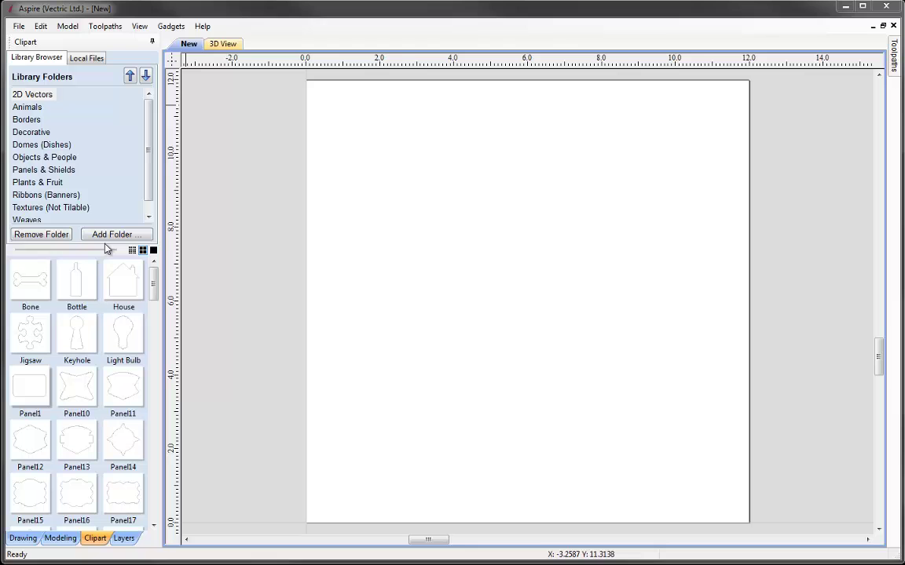
{"action": "left_click", "coordinate": [121, 238]}
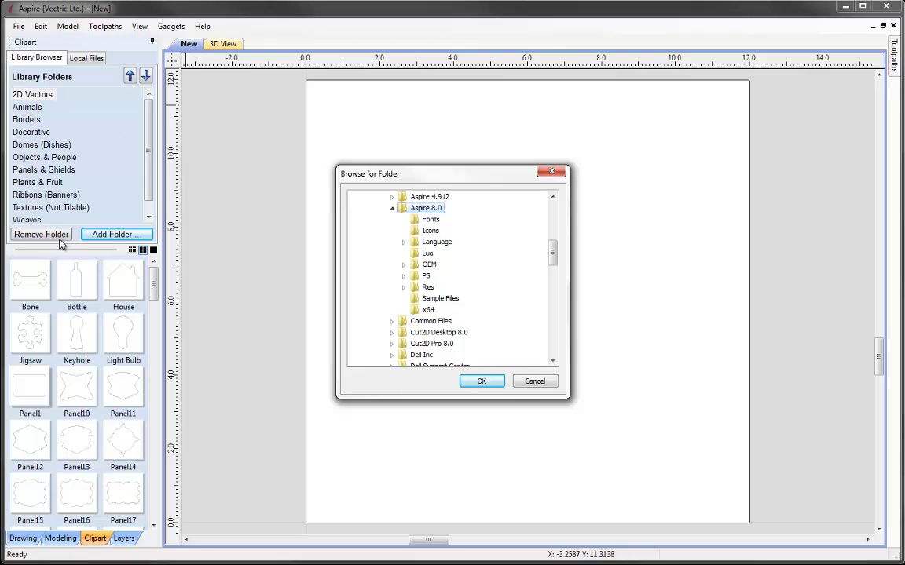
Cancel the folder dialog and browse the library folders from Animals through Ribbons to Weaves.
{"action": "left_click", "coordinate": [524, 385]}
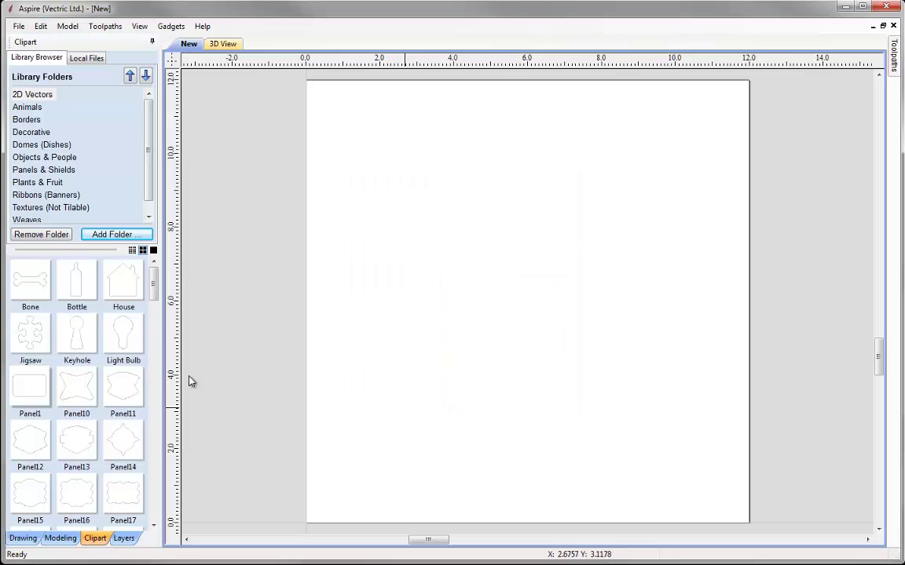
{"action": "left_click", "coordinate": [29, 108]}
{"action": "left_click", "coordinate": [33, 122]}
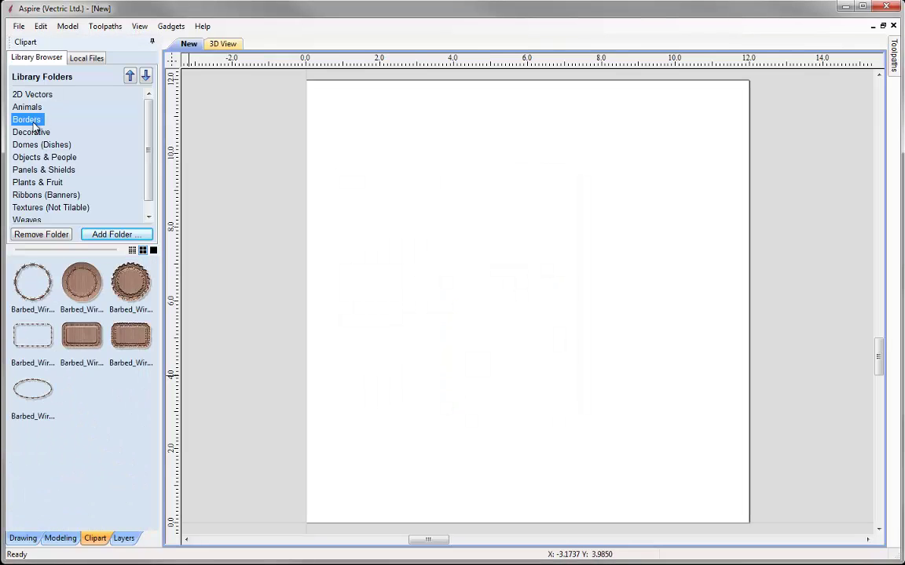
{"action": "left_click", "coordinate": [33, 132]}
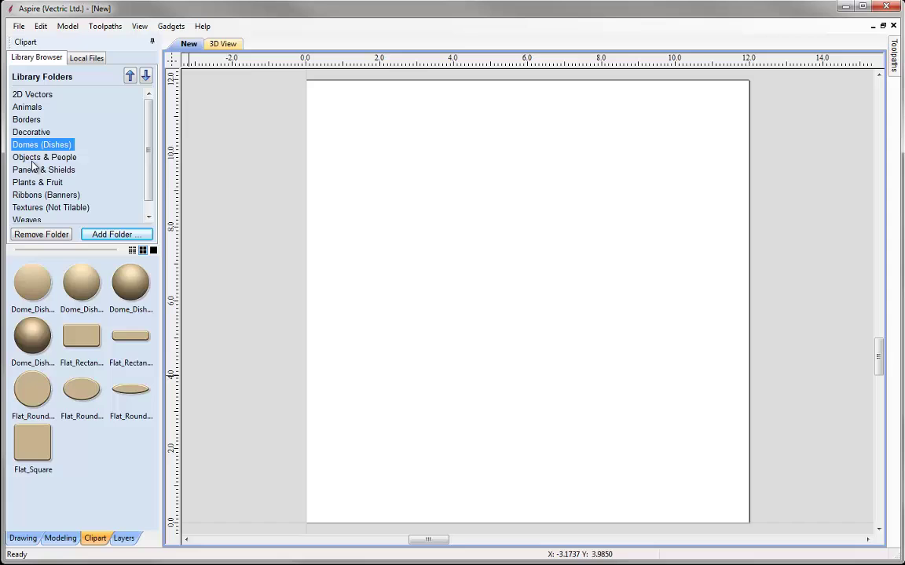
{"action": "left_click", "coordinate": [33, 160]}
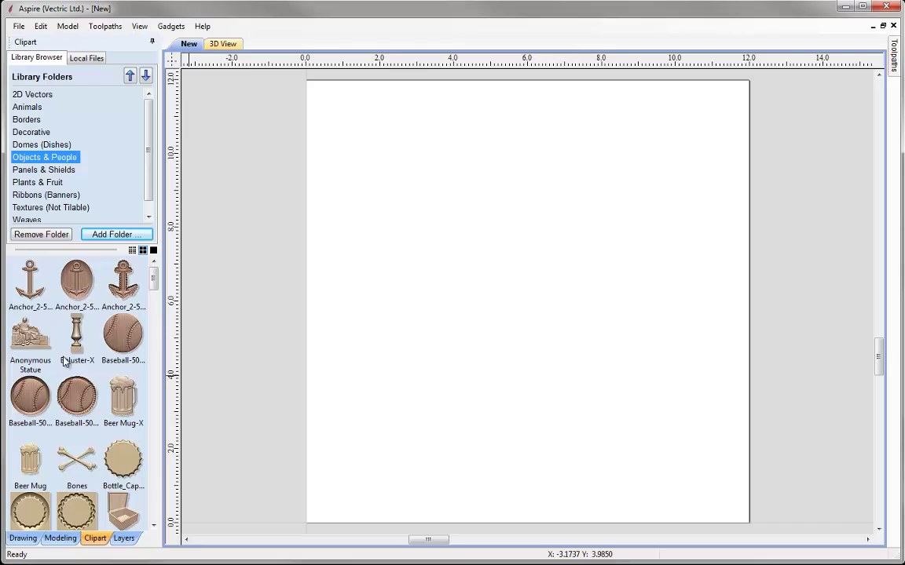
{"action": "left_click", "coordinate": [37, 182]}
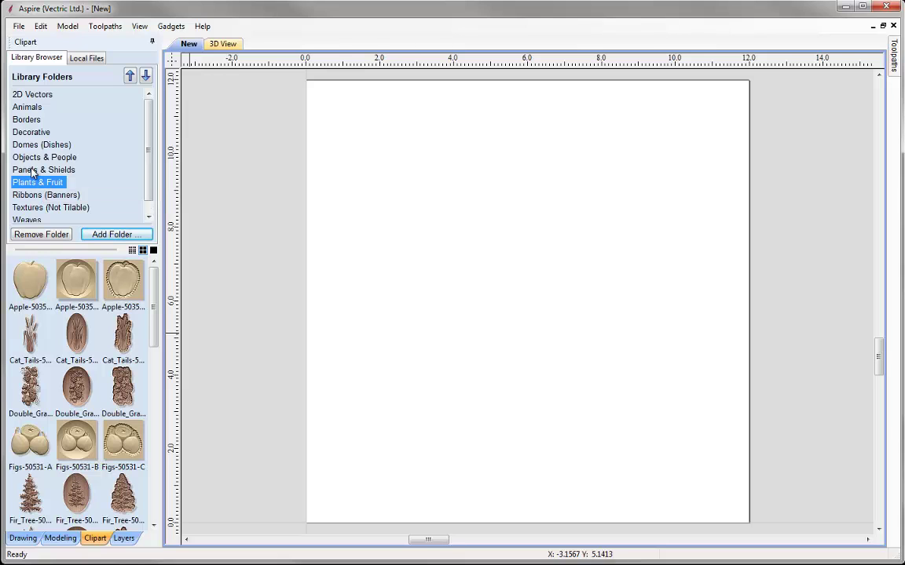
{"action": "mouse_move", "coordinate": [71, 243]}
{"action": "left_mouse_down"}
{"action": "mouse_move", "coordinate": [72, 292]}
{"action": "mouse_move", "coordinate": [71, 277]}
{"action": "left_mouse_up"}
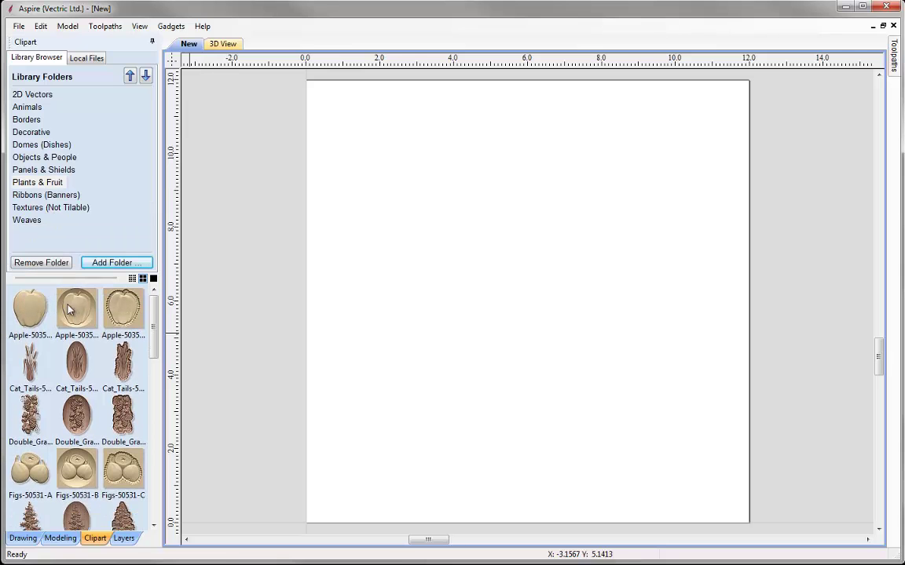
{"action": "left_click", "coordinate": [36, 195]}
{"action": "left_click", "coordinate": [31, 220]}
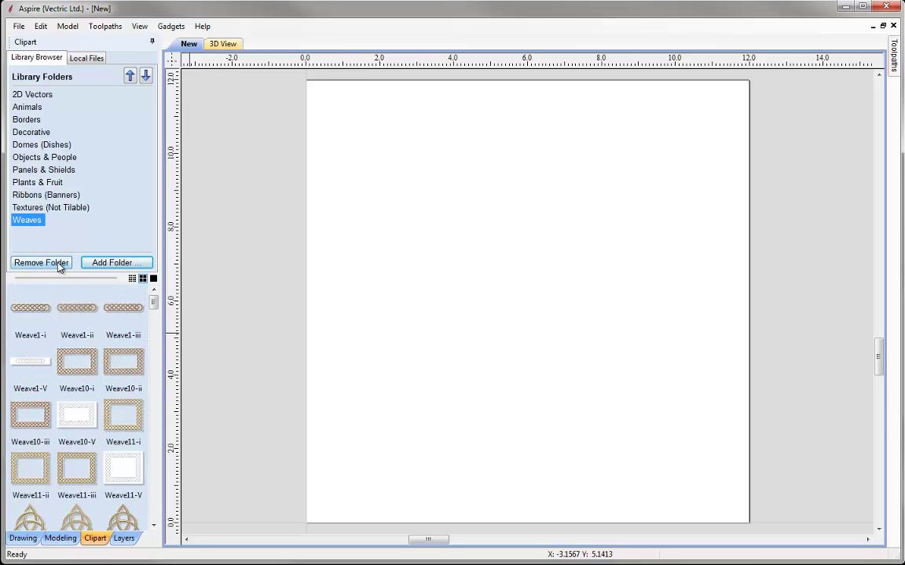
Browse the local Documents > Vectric Files > Clipart folders: 2D Vectors, Animals, Decorative, Panels & Shields.
{"action": "left_click", "coordinate": [87, 59]}
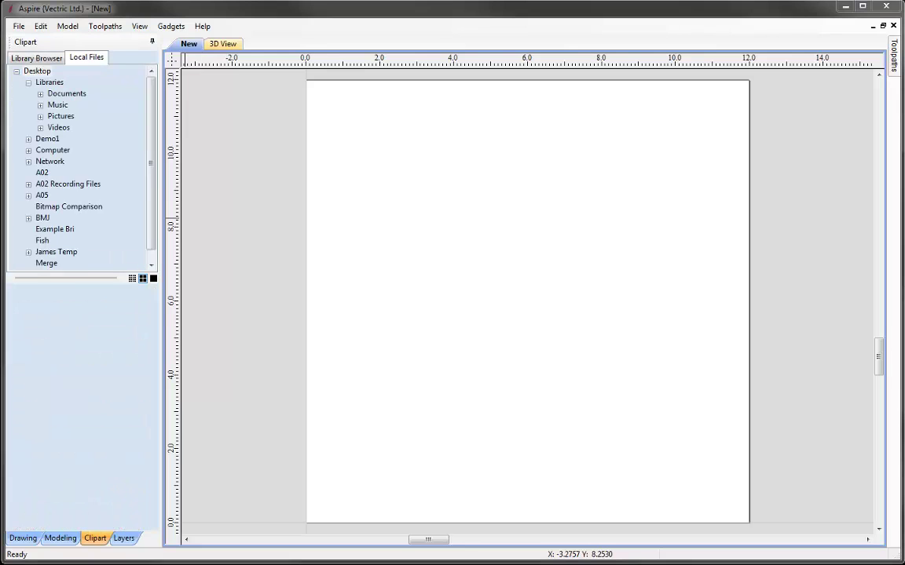
{"action": "left_click", "coordinate": [40, 93]}
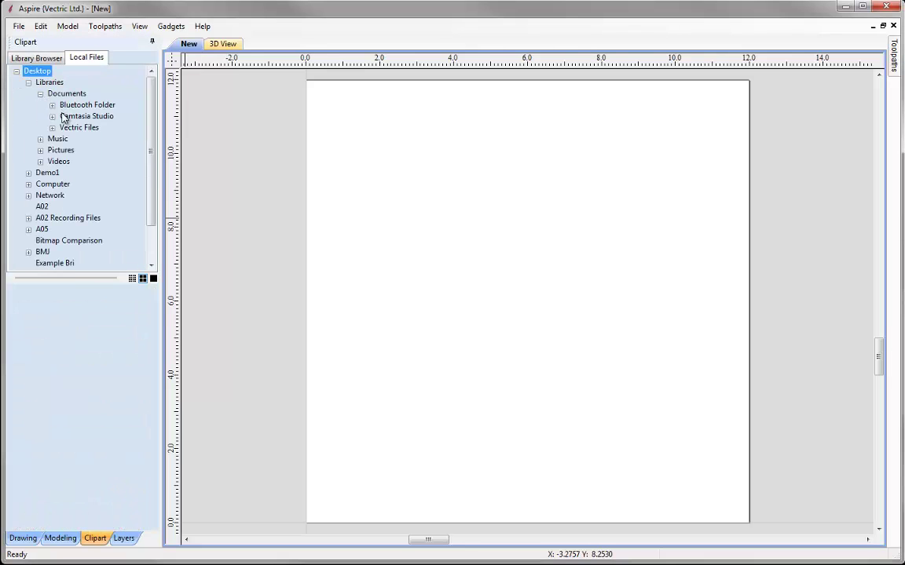
{"action": "left_click", "coordinate": [52, 127]}
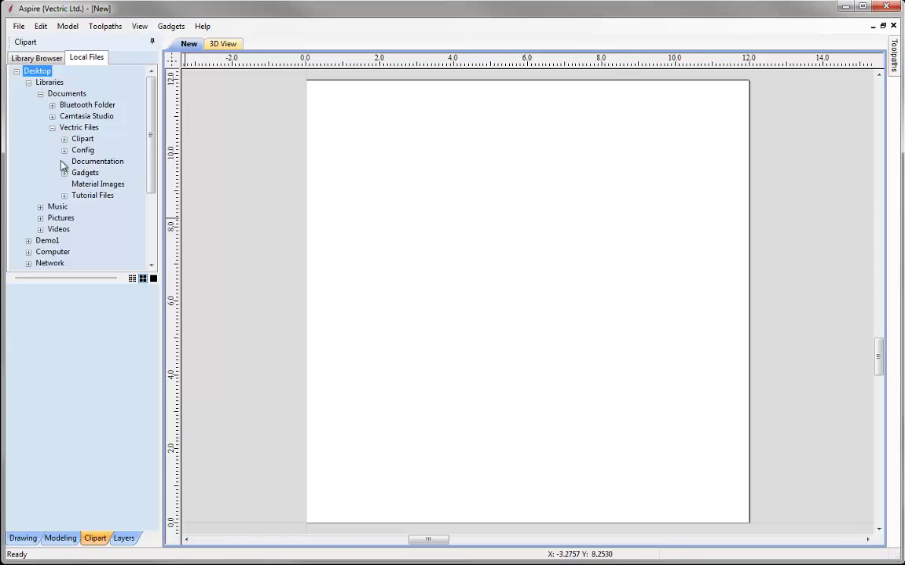
{"action": "left_click", "coordinate": [64, 140]}
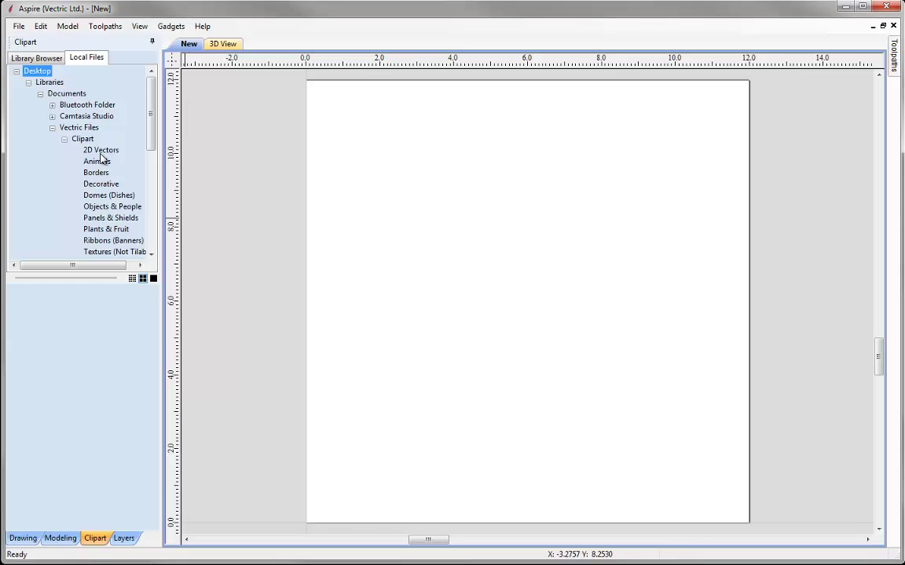
{"action": "left_click", "coordinate": [101, 150]}
{"action": "left_click", "coordinate": [96, 161]}
{"action": "left_click", "coordinate": [100, 183]}
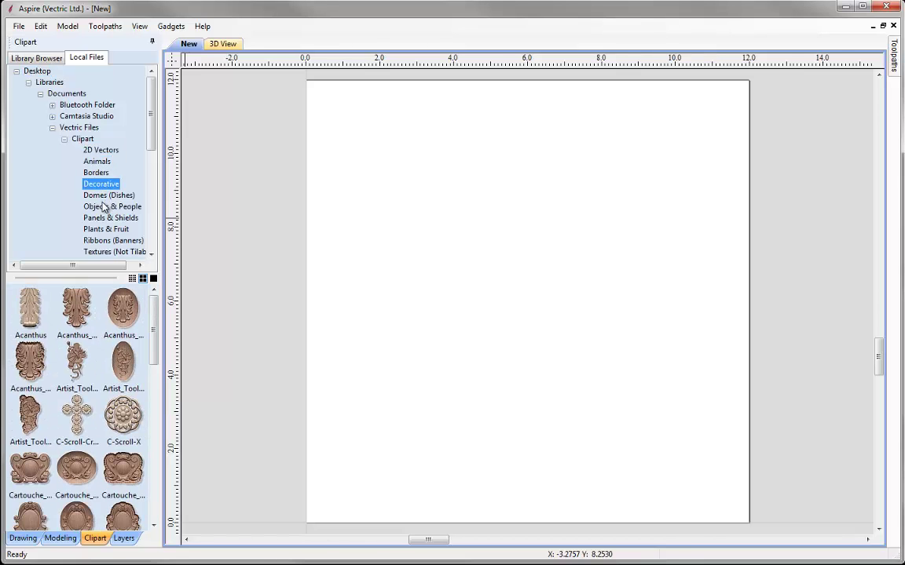
{"action": "left_click", "coordinate": [103, 205]}
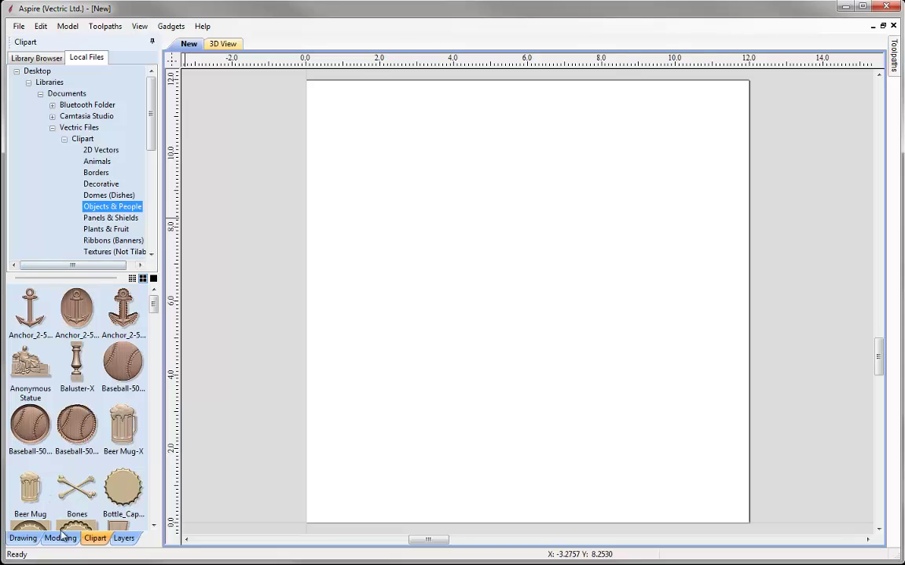
{"action": "left_click", "coordinate": [98, 184]}
{"action": "left_click", "coordinate": [110, 217]}
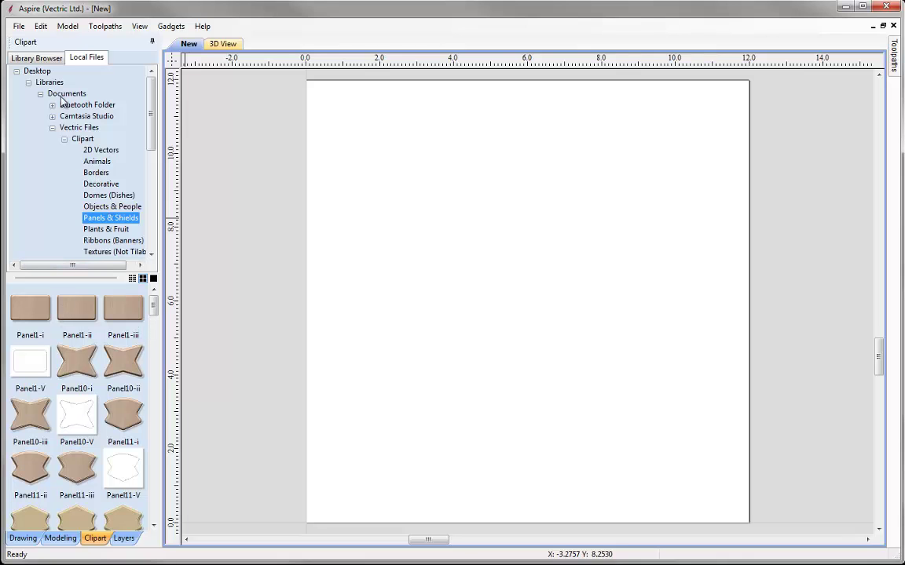
From the library's Animals folder, place Alligator-57705-A near the top and Alligator-57705-B centred.
{"action": "left_click", "coordinate": [44, 60]}
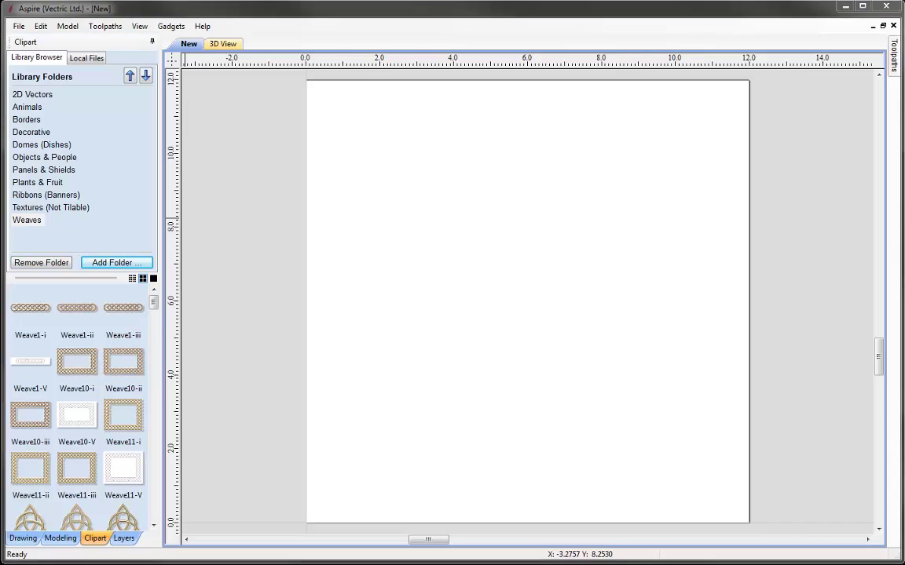
{"action": "left_click", "coordinate": [28, 107]}
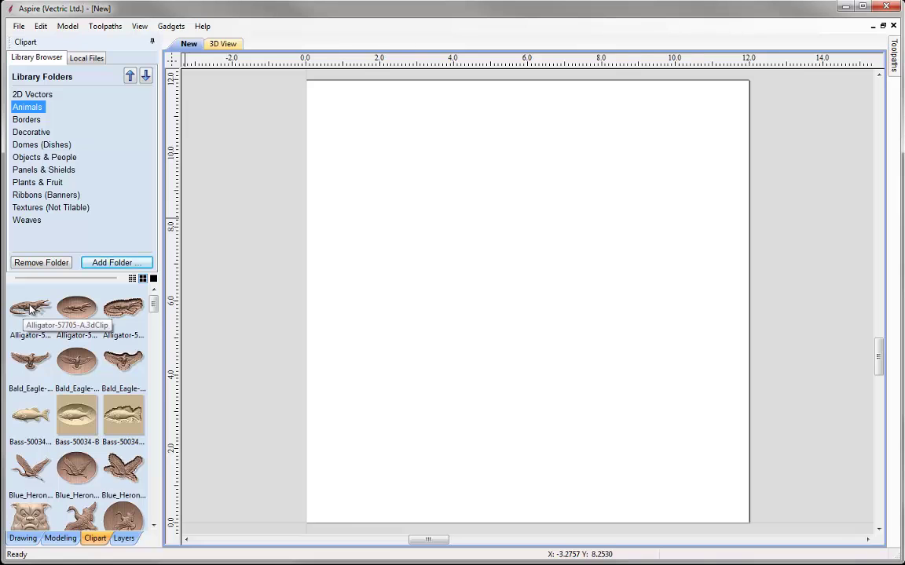
{"action": "left_click_drag", "start_coordinate": [30, 309], "coordinate": [530, 145]}
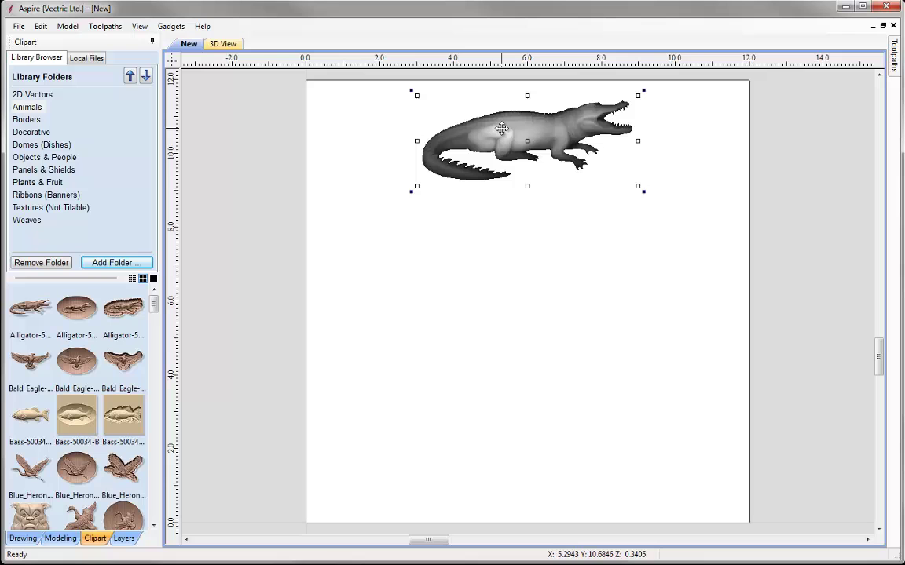
{"action": "double_click", "coordinate": [79, 306]}
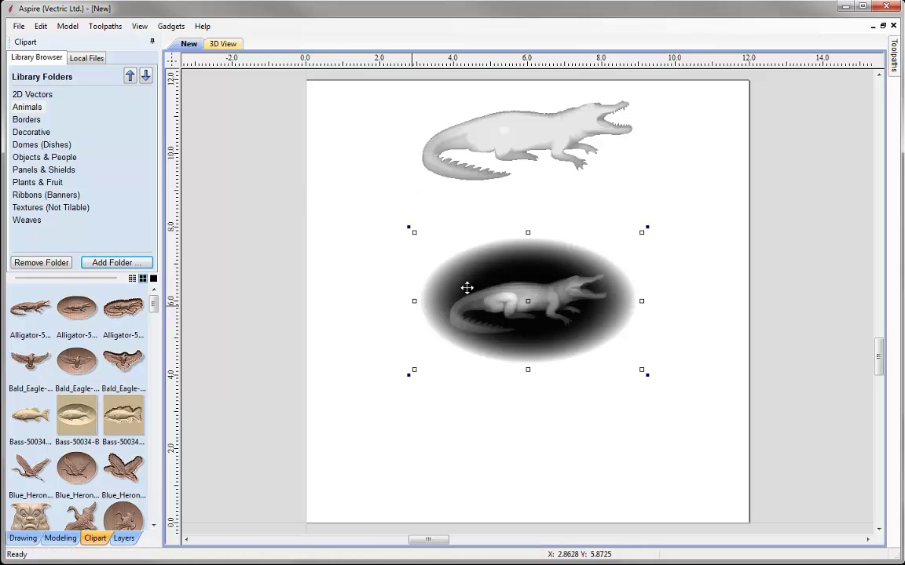
Tile the 2D and 3D views vertically and drop Alligator-57705-C below the oval relief.
{"action": "left_click", "coordinate": [141, 26]}
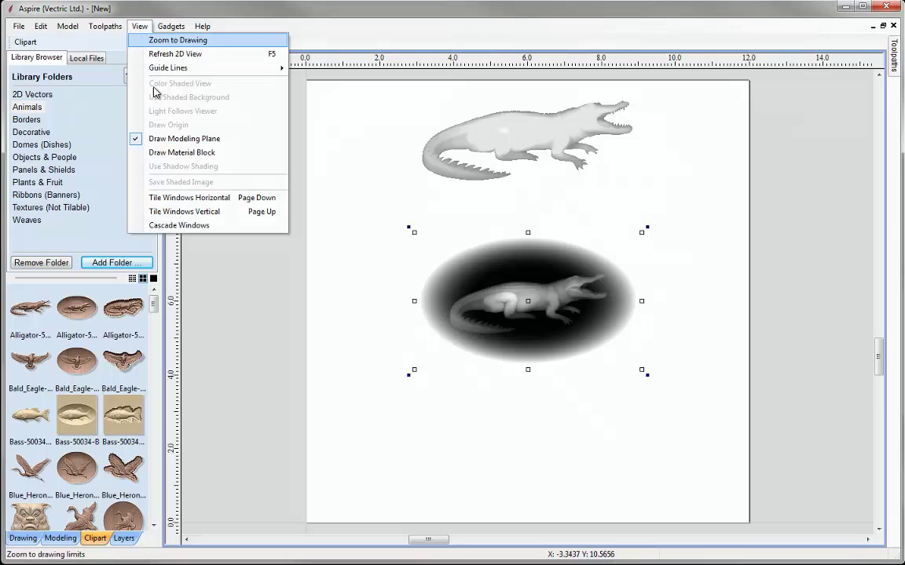
{"action": "left_click", "coordinate": [196, 212]}
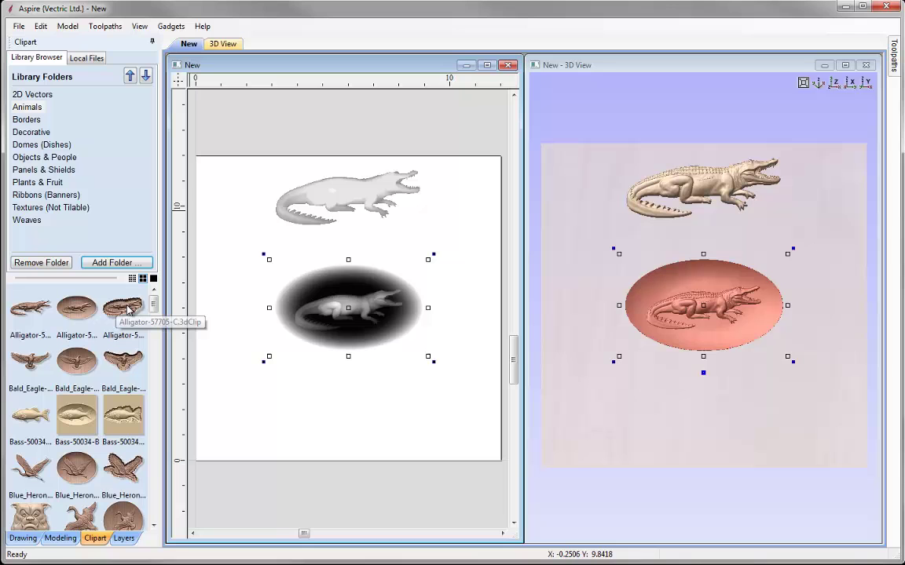
{"action": "left_click_drag", "start_coordinate": [127, 310], "coordinate": [703, 427]}
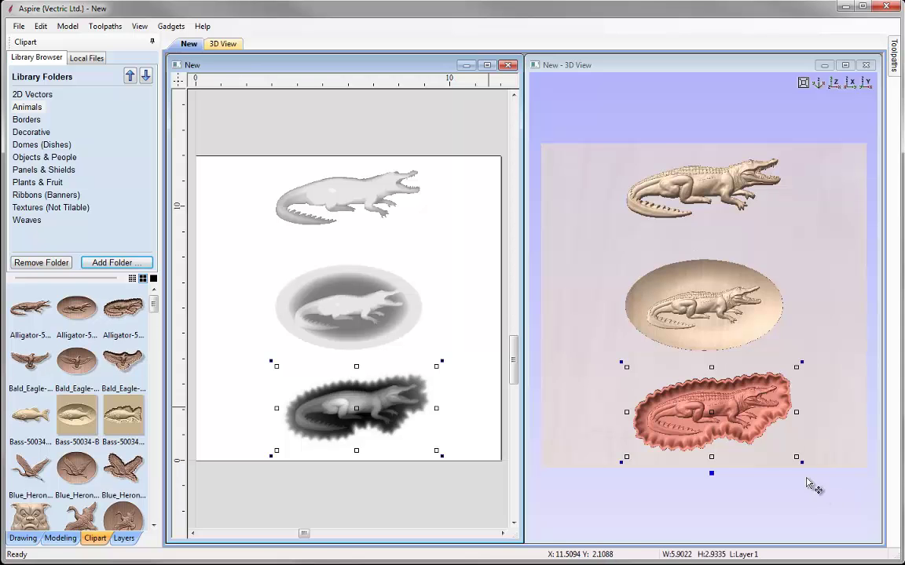
{"action": "left_click_drag", "start_coordinate": [812, 480], "coordinate": [632, 420]}
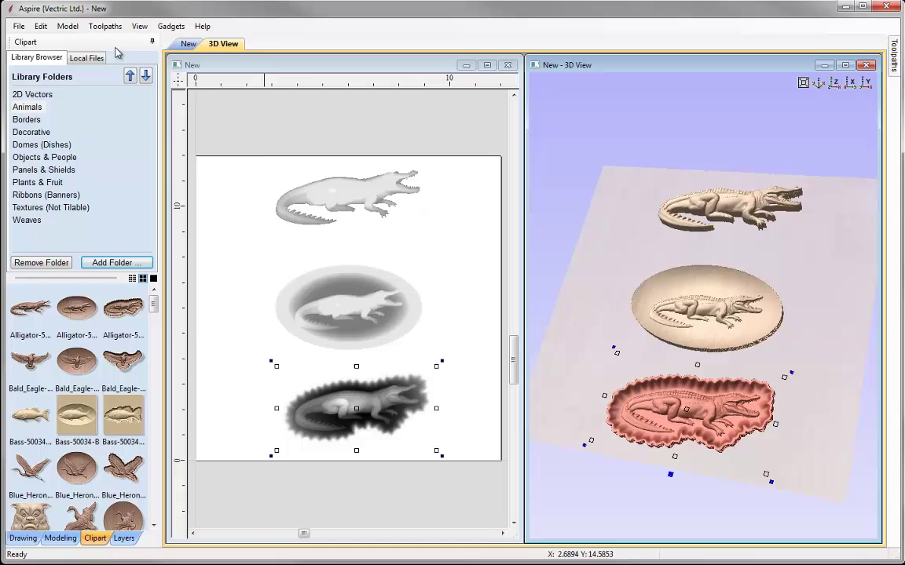
Add a zero plane, orbit the board to inspect the carvings, then reset to top-down.
{"action": "left_click", "coordinate": [68, 26]}
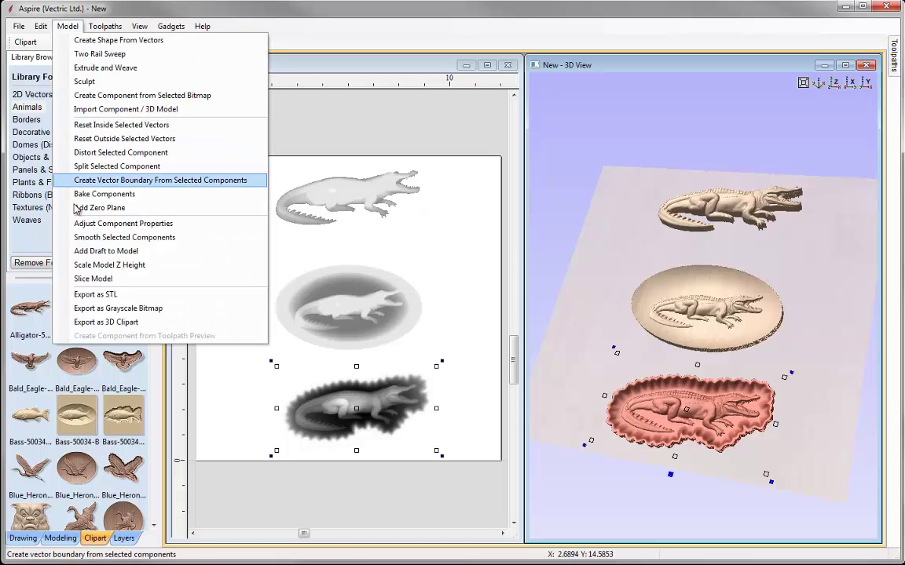
{"action": "left_click", "coordinate": [99, 207]}
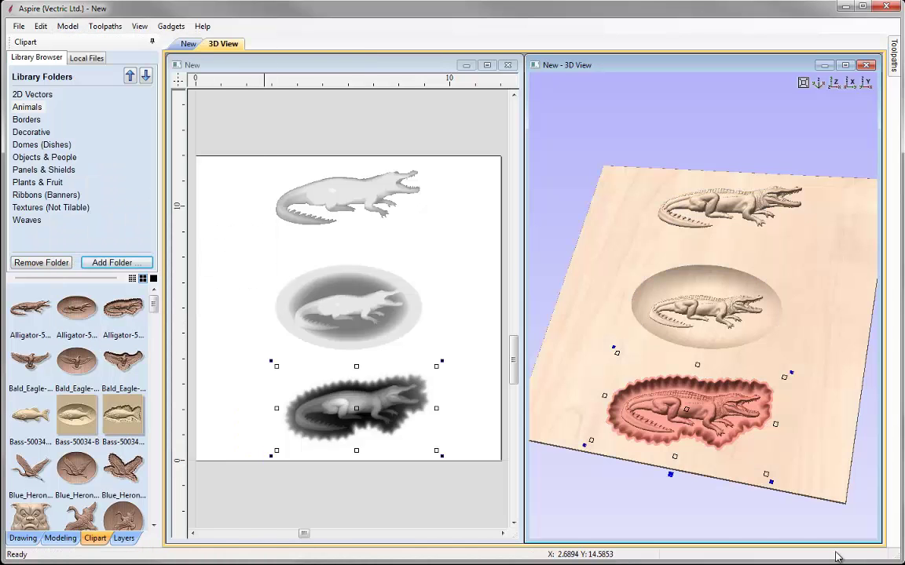
{"action": "left_click_drag", "start_coordinate": [769, 386], "coordinate": [722, 236]}
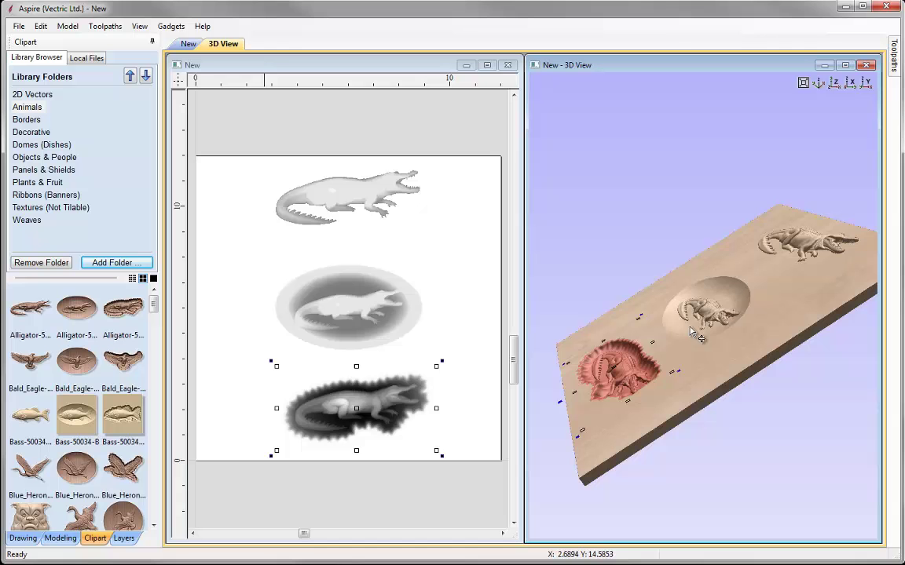
{"action": "left_click_drag", "start_coordinate": [634, 407], "coordinate": [575, 337]}
{"action": "left_click_drag", "start_coordinate": [789, 377], "coordinate": [646, 384]}
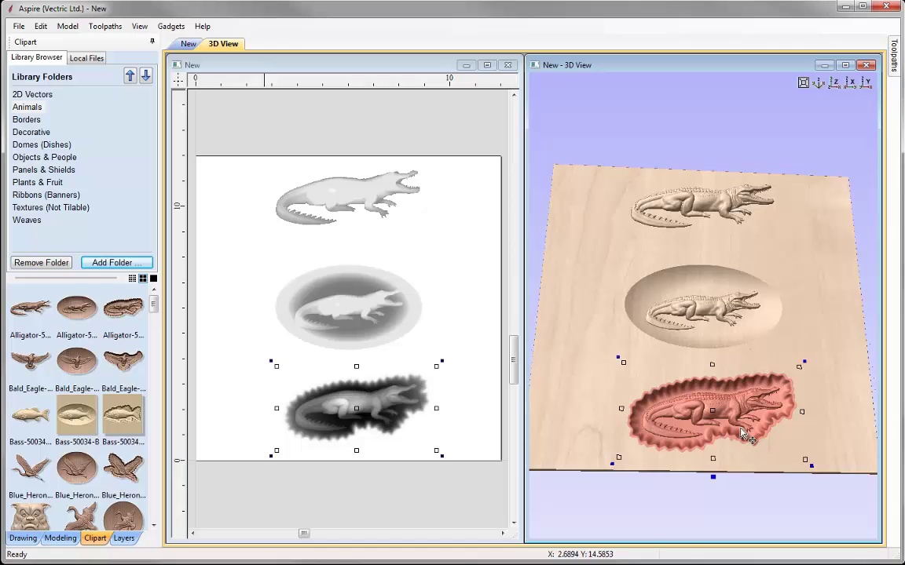
{"action": "left_click_drag", "start_coordinate": [749, 432], "coordinate": [814, 448]}
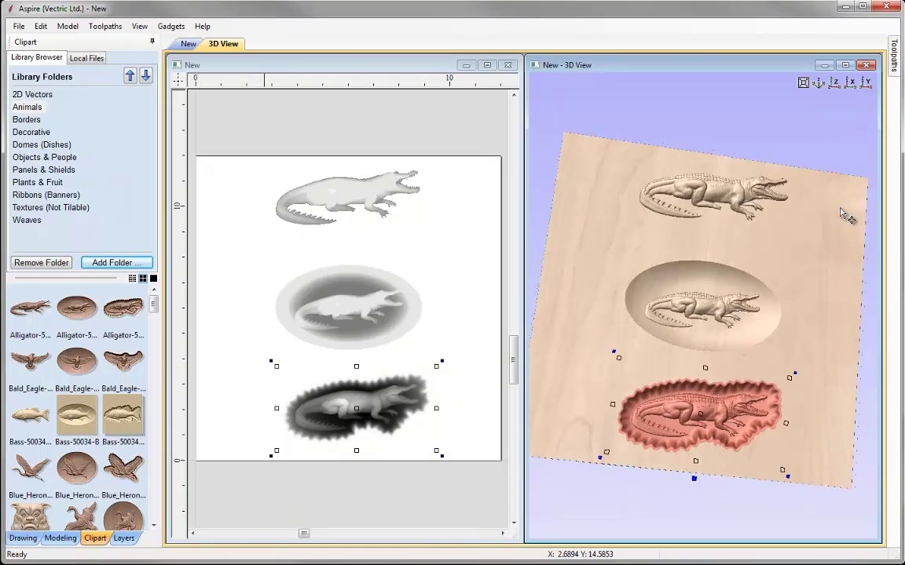
{"action": "left_click", "coordinate": [834, 81]}
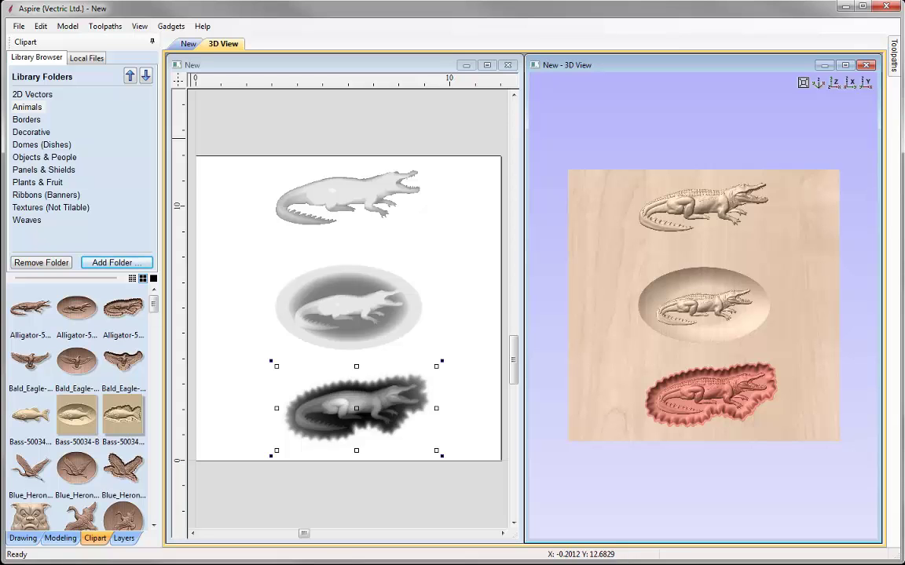
{"action": "left_click_drag", "start_coordinate": [153, 302], "coordinate": [154, 368]}
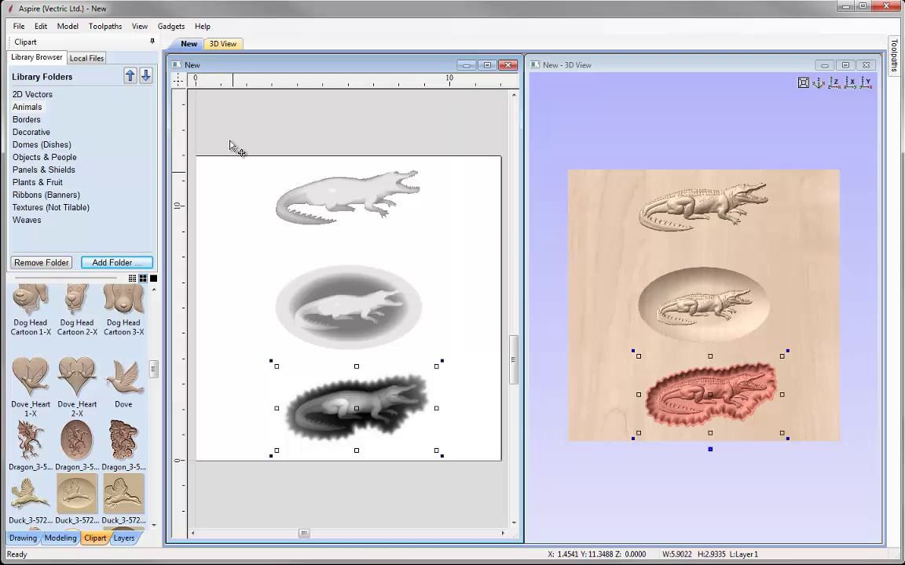
Marquee-select the three alligator clips in the 2D view and delete them.
{"action": "left_click_drag", "start_coordinate": [229, 131], "coordinate": [461, 477]}
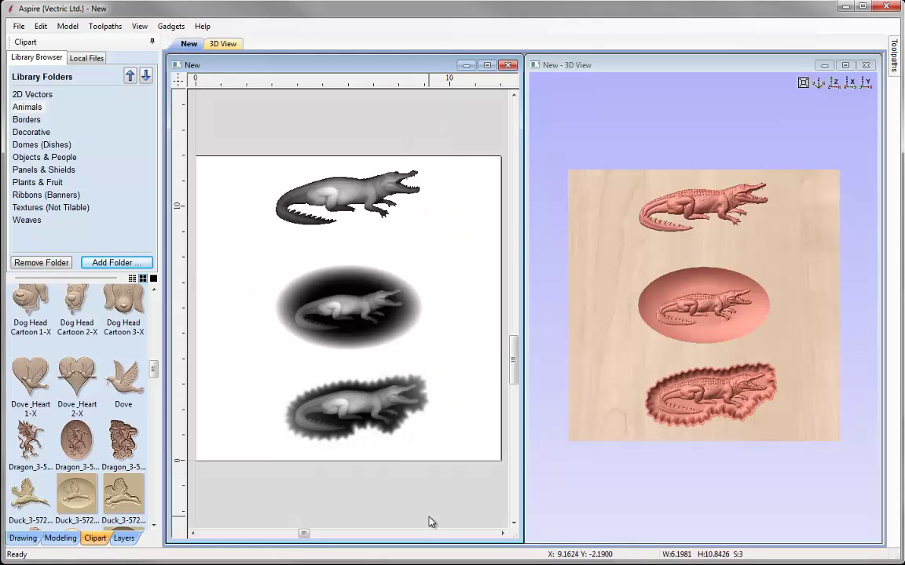
{"action": "right_click", "coordinate": [333, 330]}
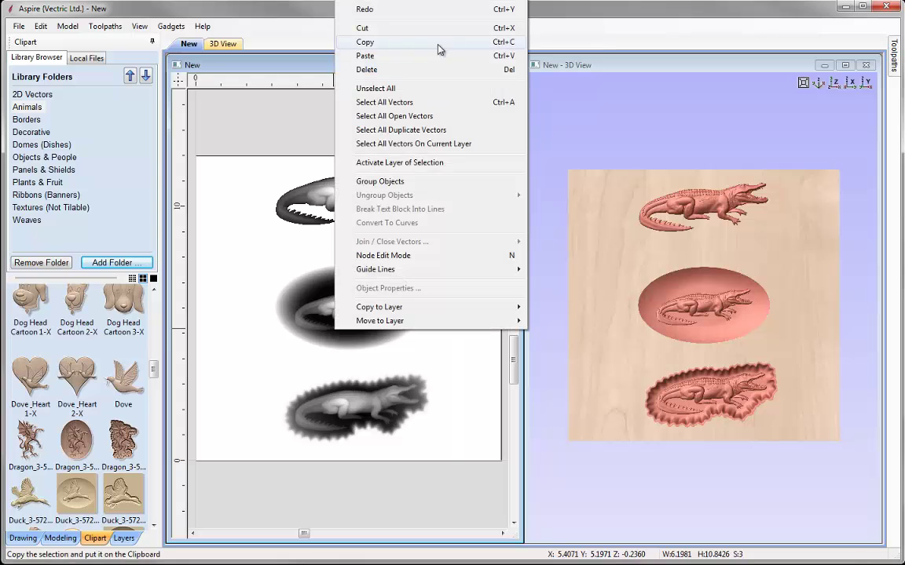
{"action": "left_click", "coordinate": [369, 70]}
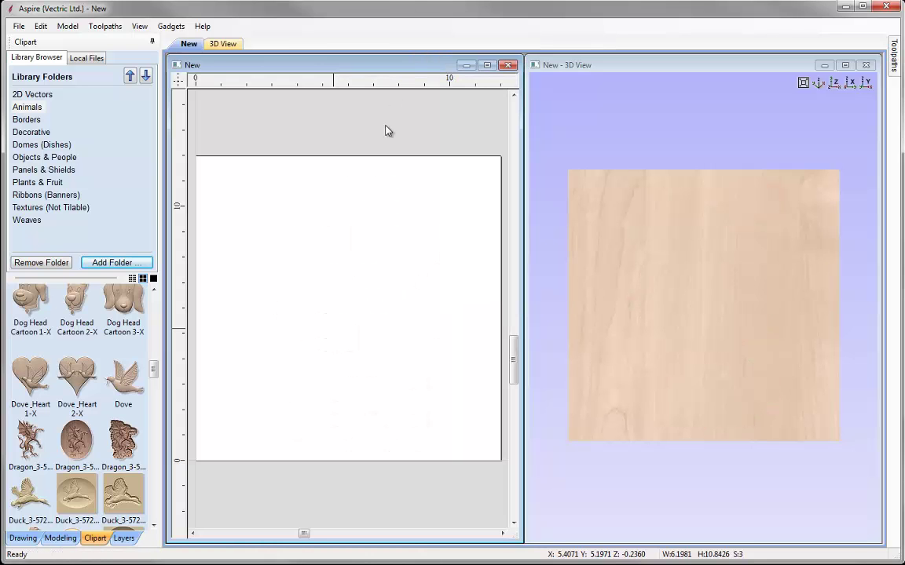
Add Flourish 101-1-X from Decorative and scale it from 3.34 to about 9.24 inches square.
{"action": "left_click", "coordinate": [36, 132]}
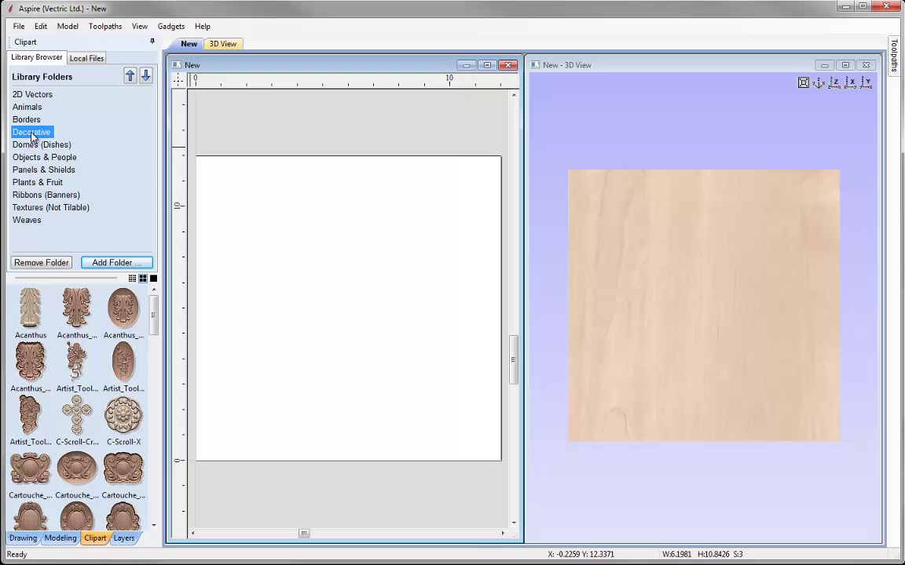
{"action": "left_click_drag", "start_coordinate": [154, 302], "coordinate": [154, 347]}
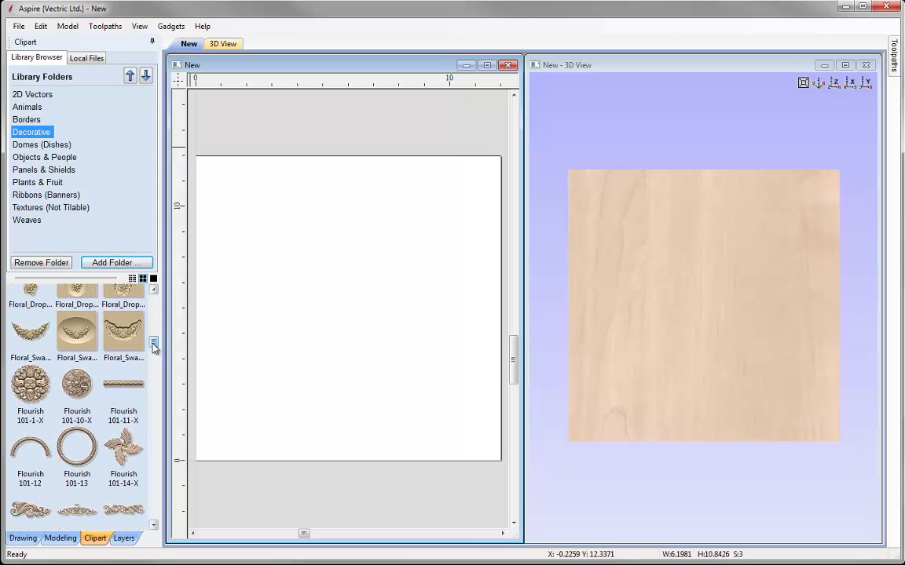
{"action": "double_click", "coordinate": [31, 389]}
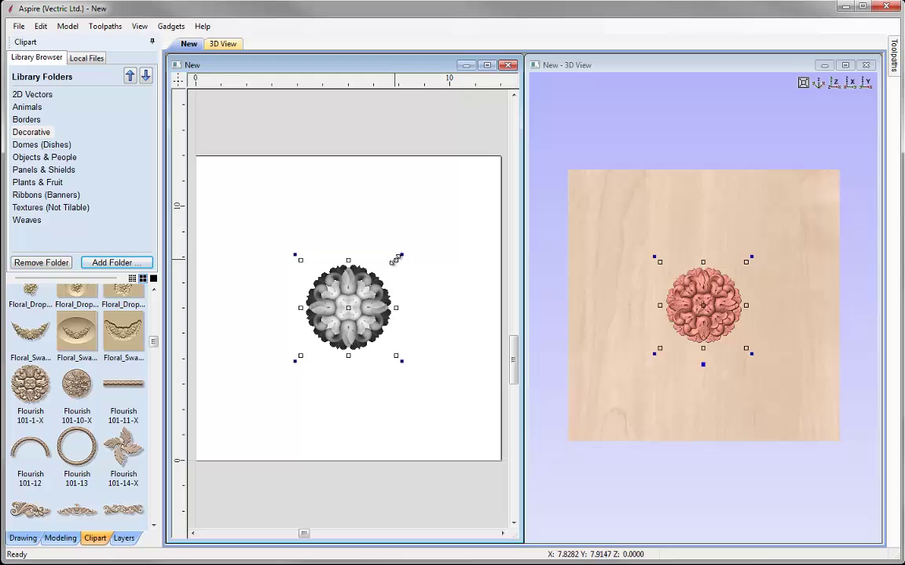
{"action": "left_click_drag", "start_coordinate": [396, 260], "coordinate": [476, 191]}
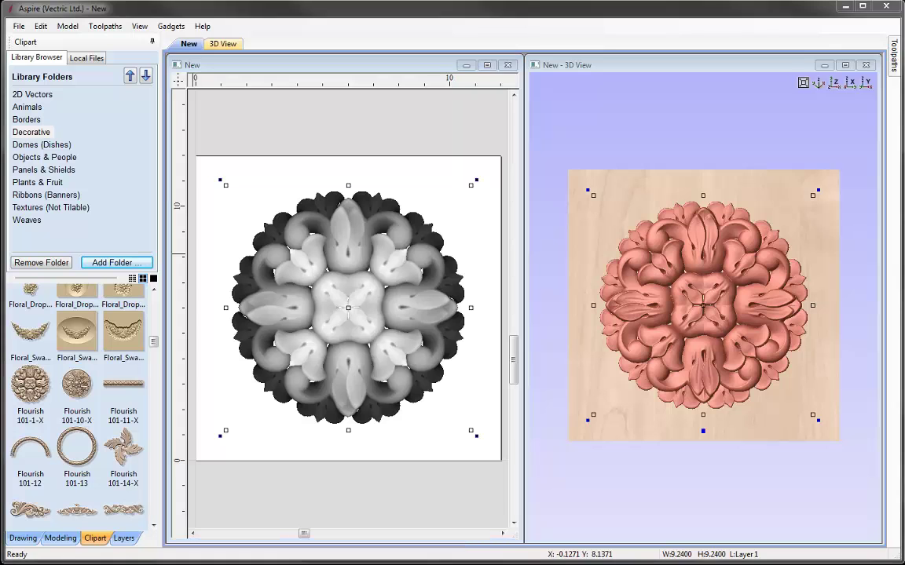
Ungroup the Flourish component in the Modeling component tree.
{"action": "left_click", "coordinate": [61, 538]}
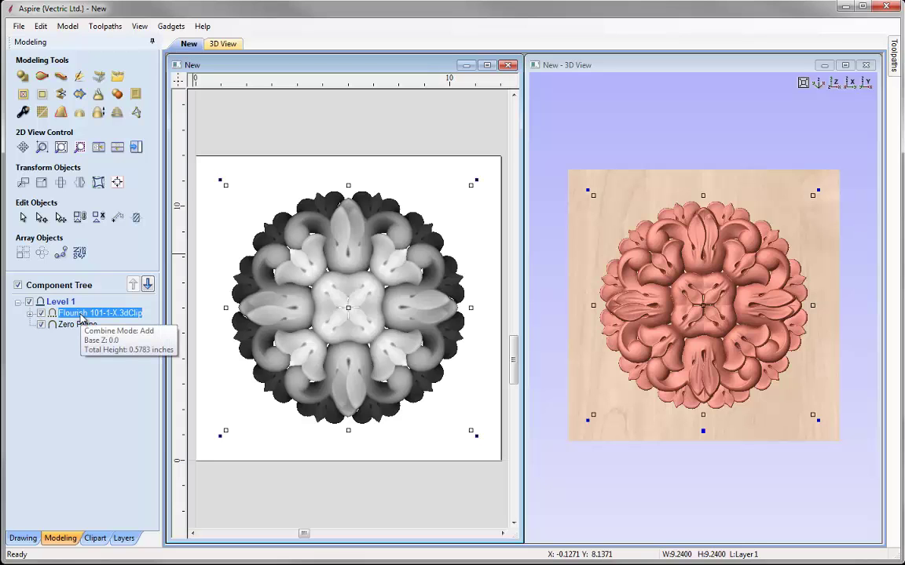
{"action": "right_click", "coordinate": [81, 318]}
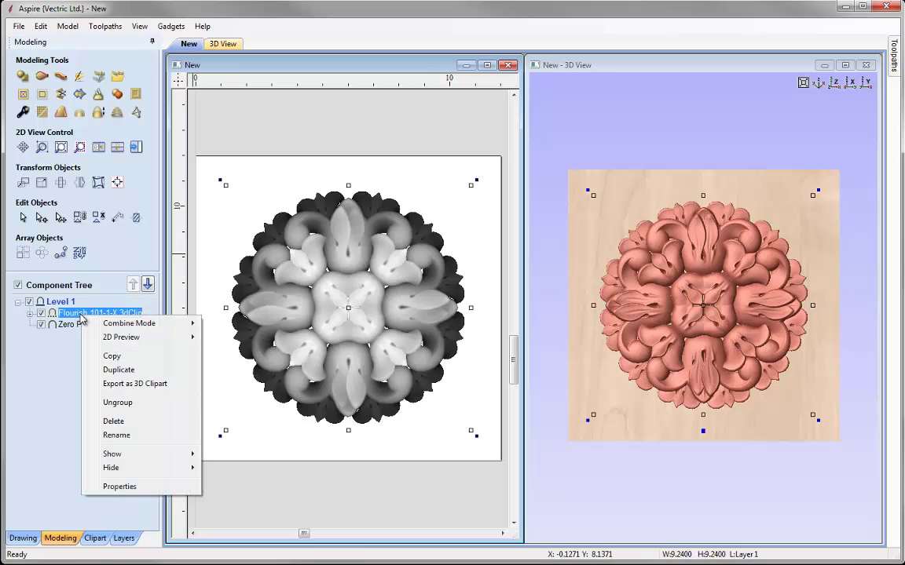
{"action": "left_click", "coordinate": [148, 405]}
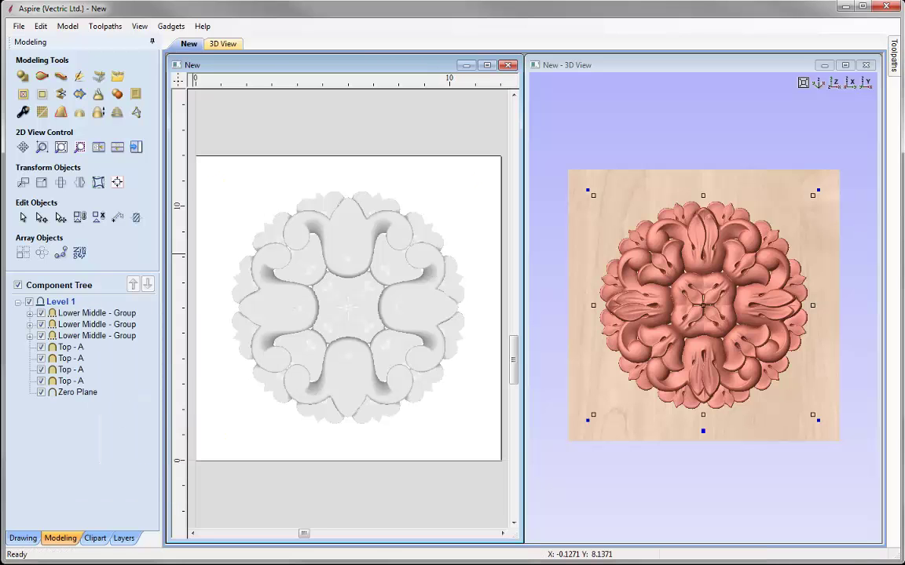
Inspect the three Lower Middle groups and delete the third one.
{"action": "left_click", "coordinate": [64, 314]}
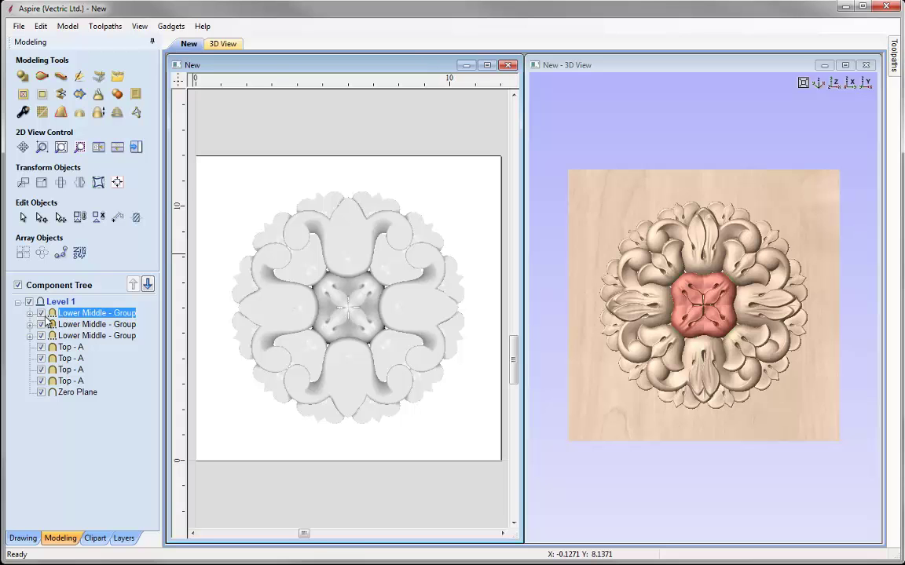
{"action": "left_click", "coordinate": [67, 325]}
{"action": "left_click", "coordinate": [71, 336]}
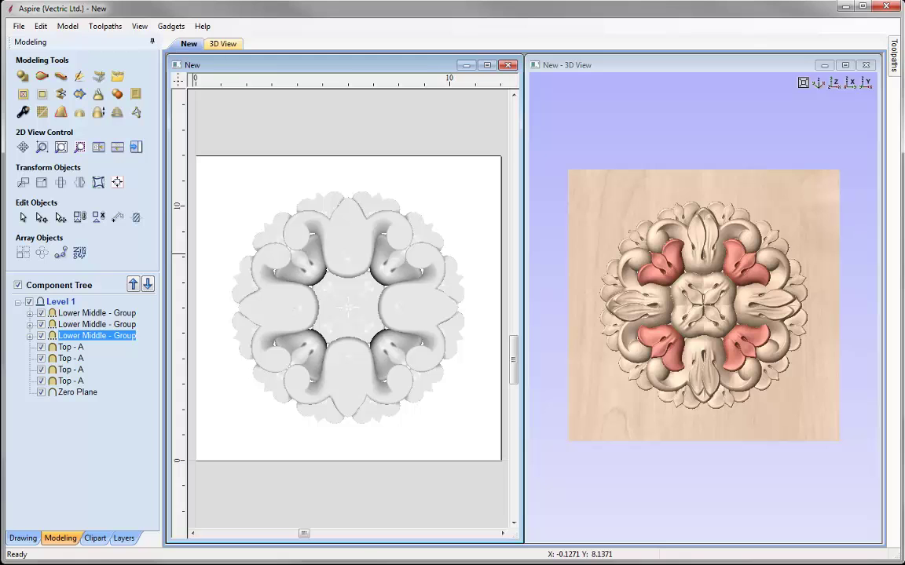
{"action": "right_click", "coordinate": [74, 337]}
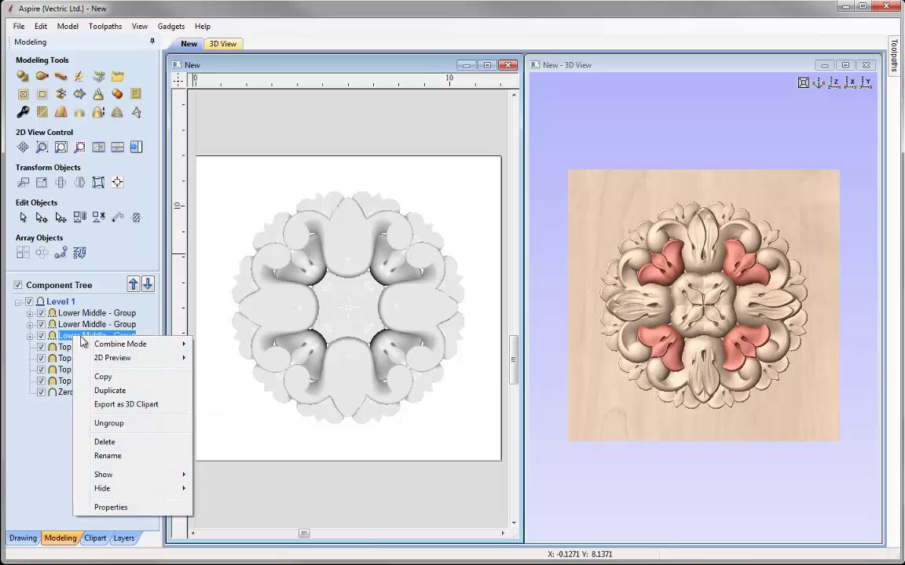
{"action": "left_click", "coordinate": [123, 445]}
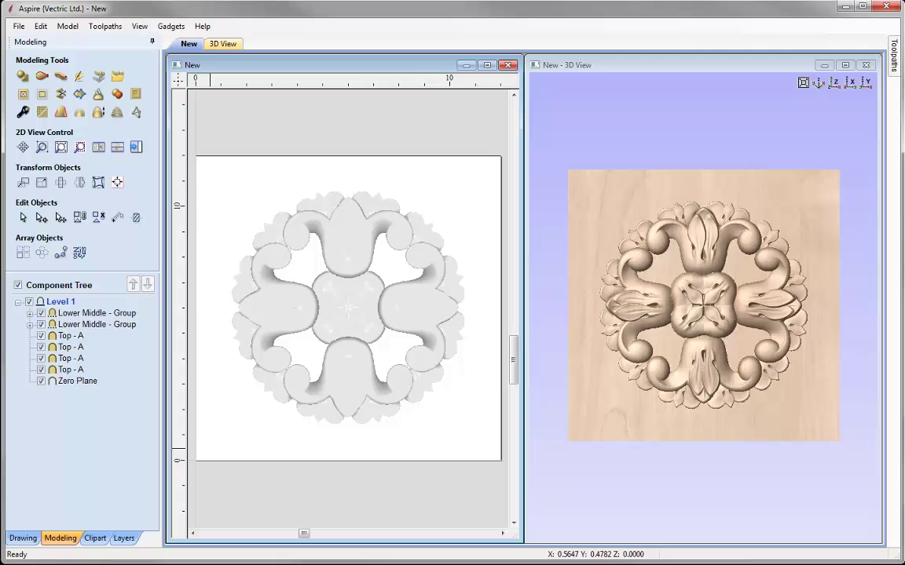
Select all components from the first Lower Middle group down to Zero Plane and delete them.
{"action": "left_click", "coordinate": [98, 313]}
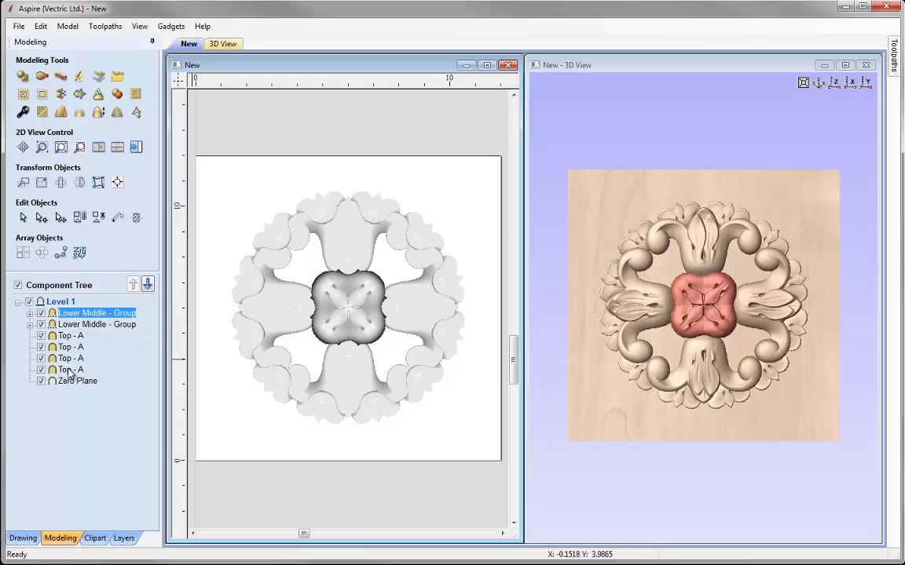
{"action": "left_click", "coordinate": [77, 382], "text": "shift"}
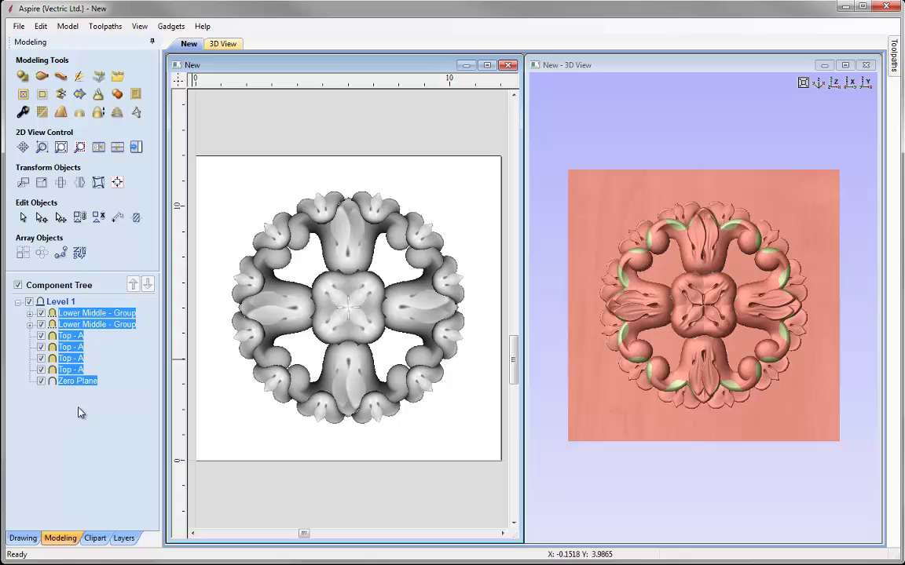
{"action": "right_click", "coordinate": [80, 381]}
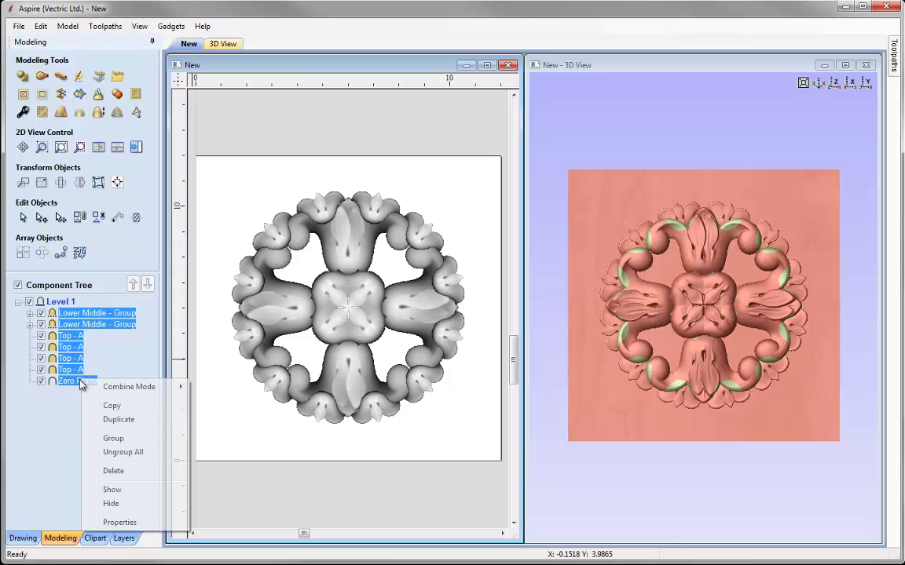
{"action": "left_click", "coordinate": [130, 471]}
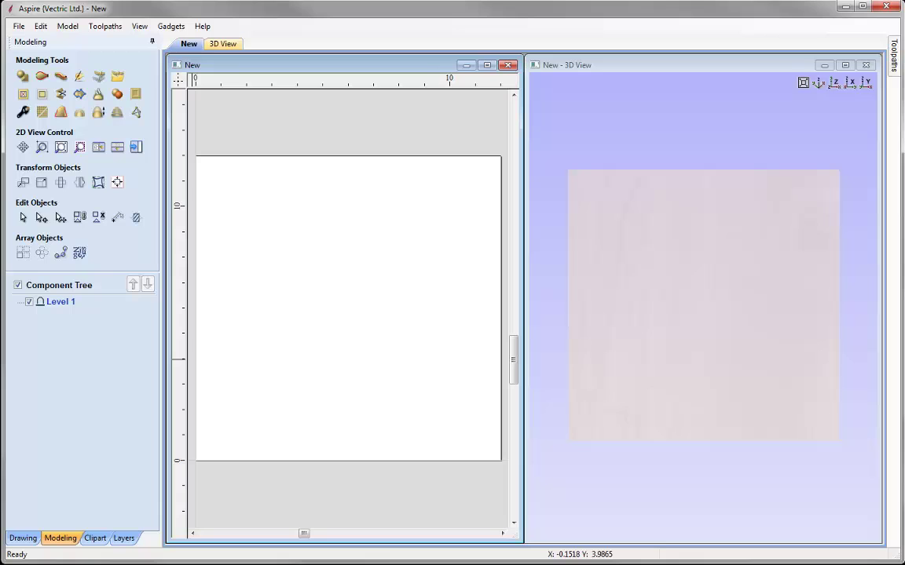
Show the Textures (Not Tilable) clipart folder with large thumbnails like Bark 1 and Basket 1.
{"action": "left_click", "coordinate": [95, 538]}
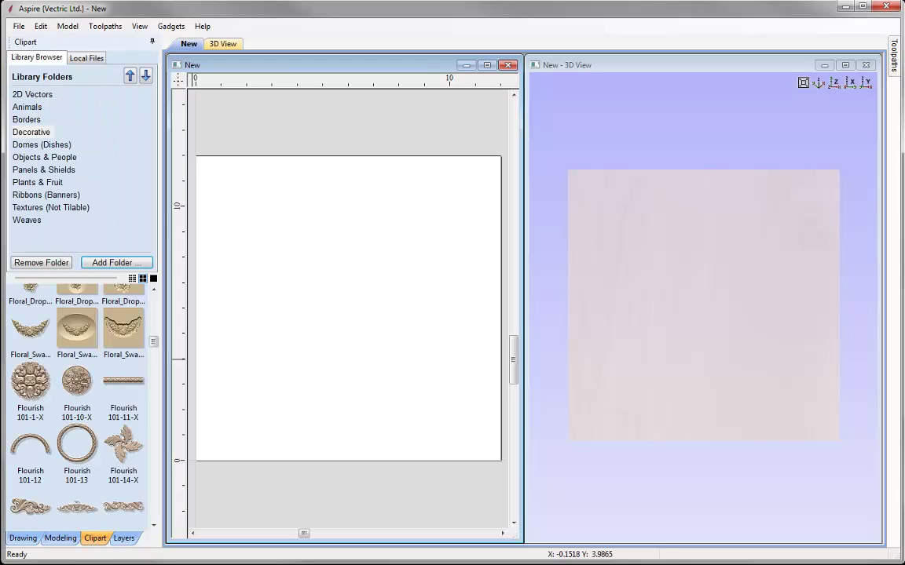
{"action": "left_click", "coordinate": [32, 209]}
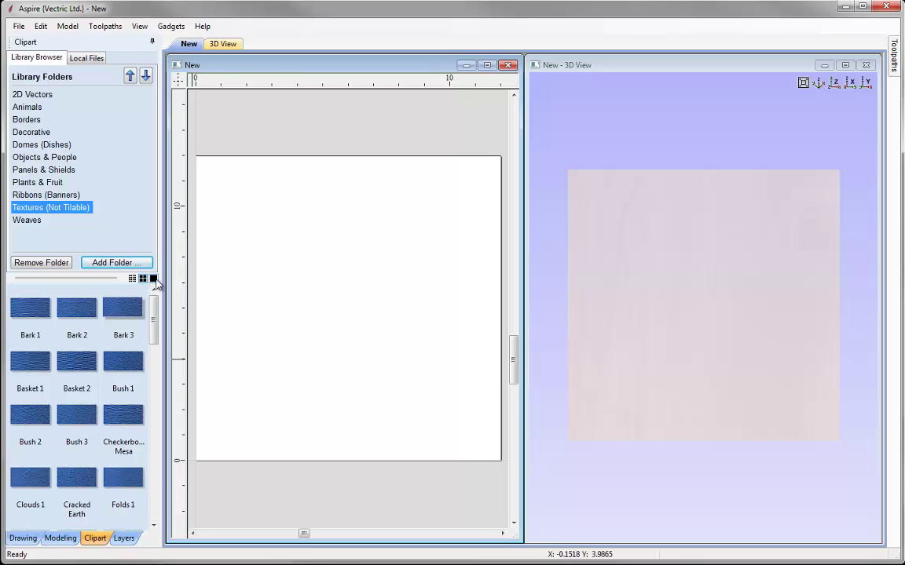
{"action": "left_click", "coordinate": [143, 279]}
{"action": "left_click", "coordinate": [143, 279]}
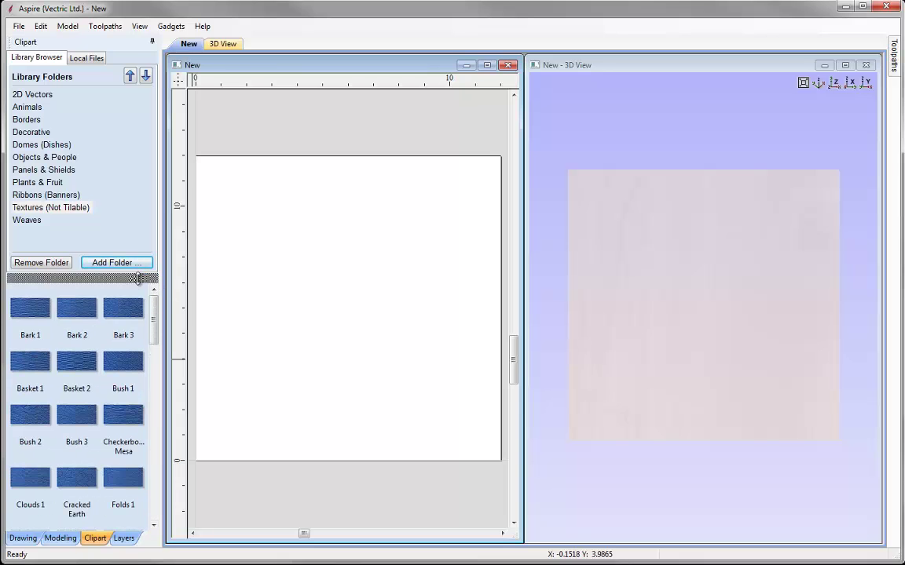
{"action": "left_click", "coordinate": [137, 279]}
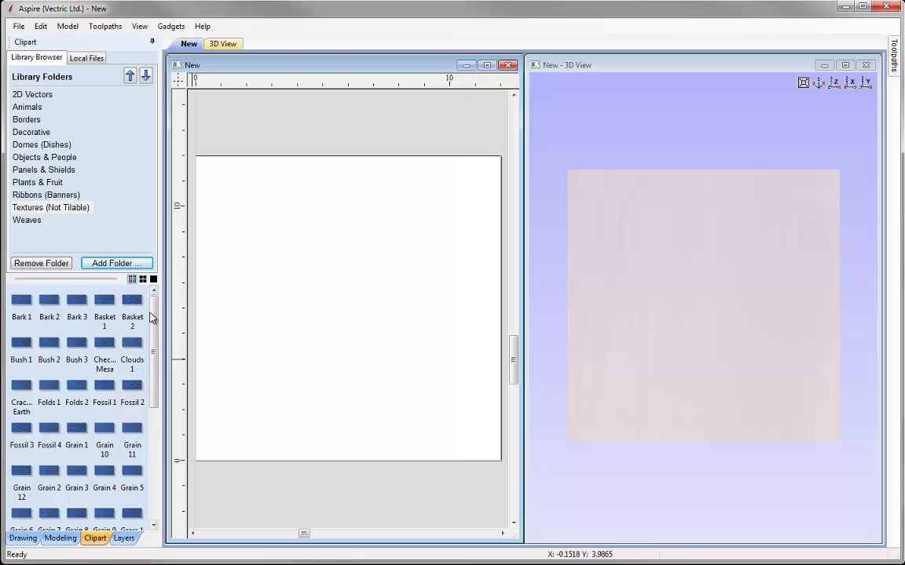
{"action": "left_click", "coordinate": [153, 280]}
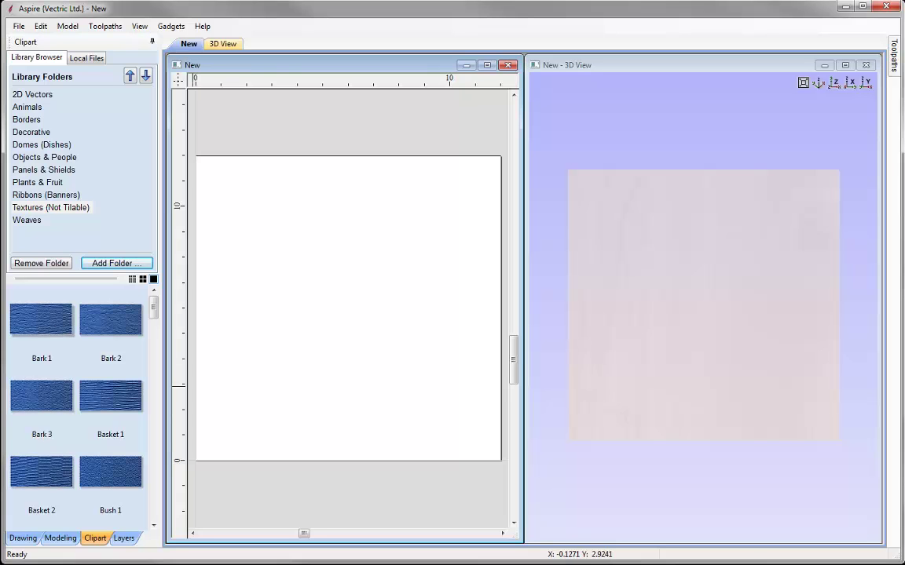
Place the Bark 1 texture on the job and scale the oversized clip down.
{"action": "double_click", "coordinate": [60, 328]}
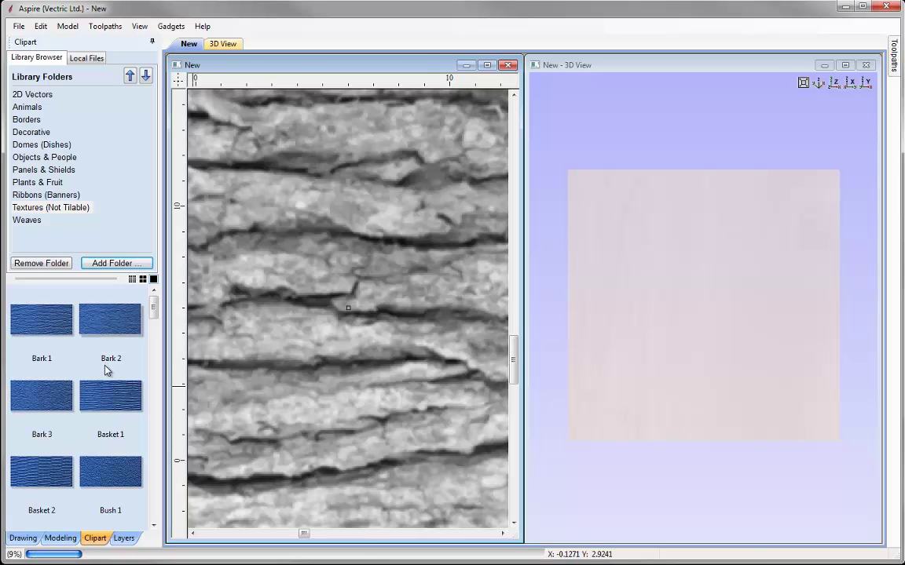
{"action": "scroll", "coordinate": [269, 361], "scroll_direction": "down", "scroll_amount": 3}
{"action": "scroll", "coordinate": [288, 357], "scroll_direction": "down", "scroll_amount": 6}
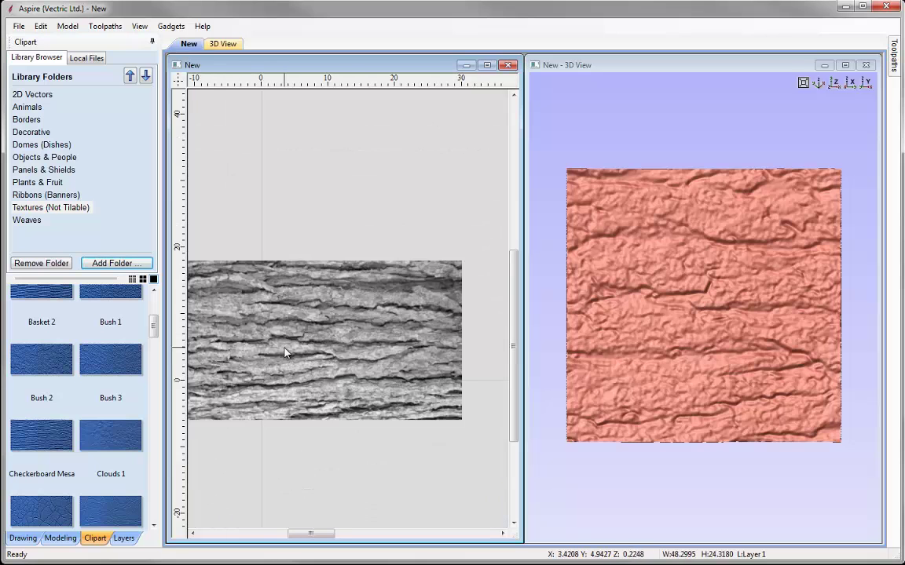
{"action": "left_click", "coordinate": [343, 333]}
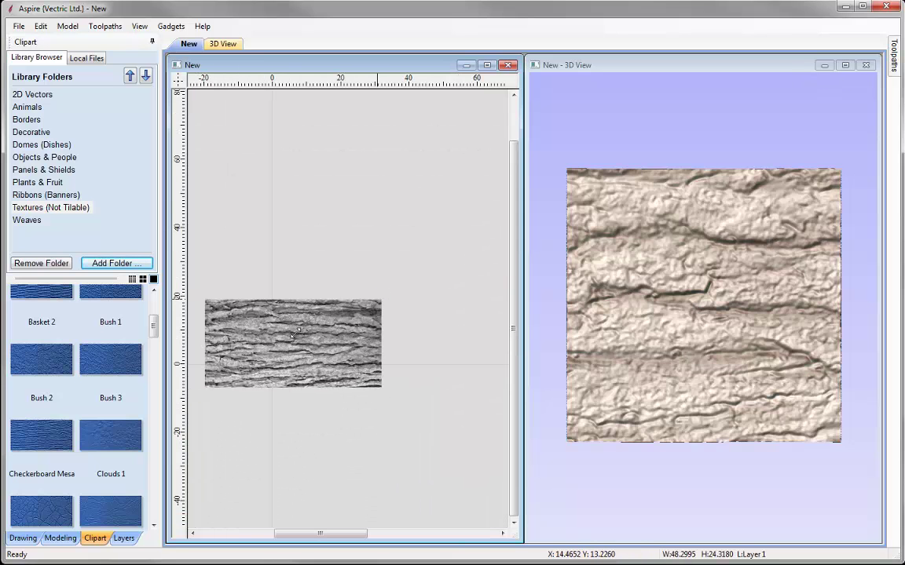
{"action": "key", "text": "ctrl+z"}
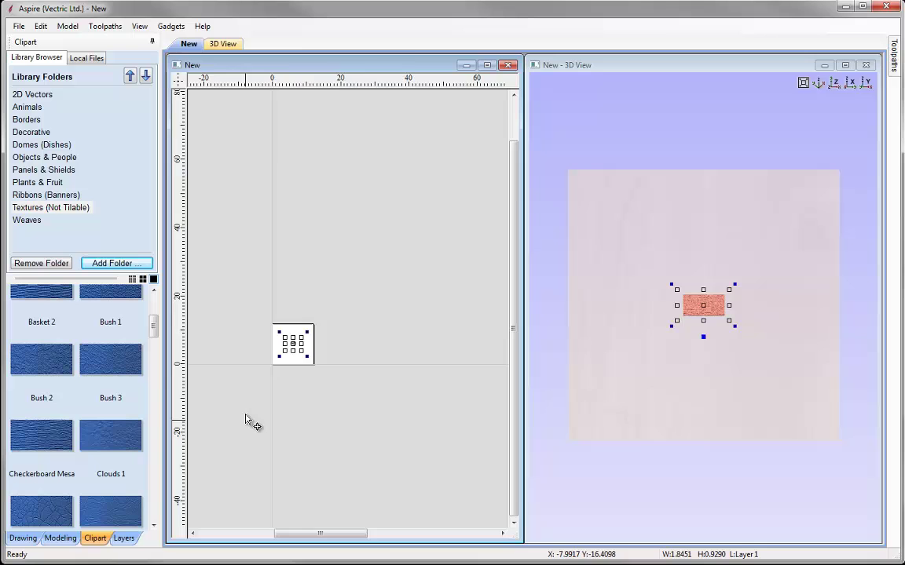
Reselect the roughly 9.92 x 4.99 inch bark texture and fit the whole job in both views.
{"action": "scroll", "coordinate": [330, 345], "scroll_direction": "up", "scroll_amount": 6}
{"action": "scroll", "coordinate": [392, 277], "scroll_direction": "up", "scroll_amount": 2}
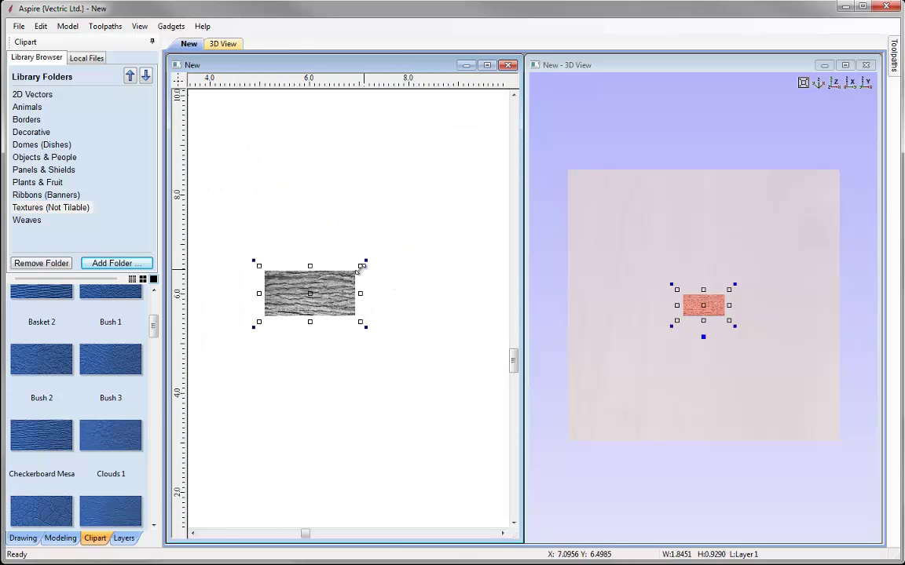
{"action": "left_click", "coordinate": [398, 243]}
{"action": "left_click", "coordinate": [724, 307]}
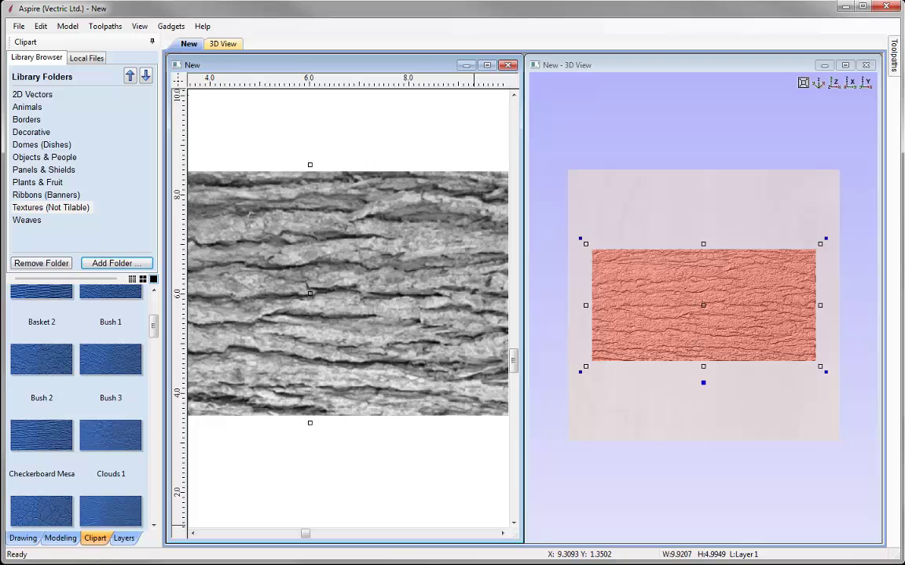
{"action": "key", "text": "Escape"}
{"action": "key", "text": "F6"}
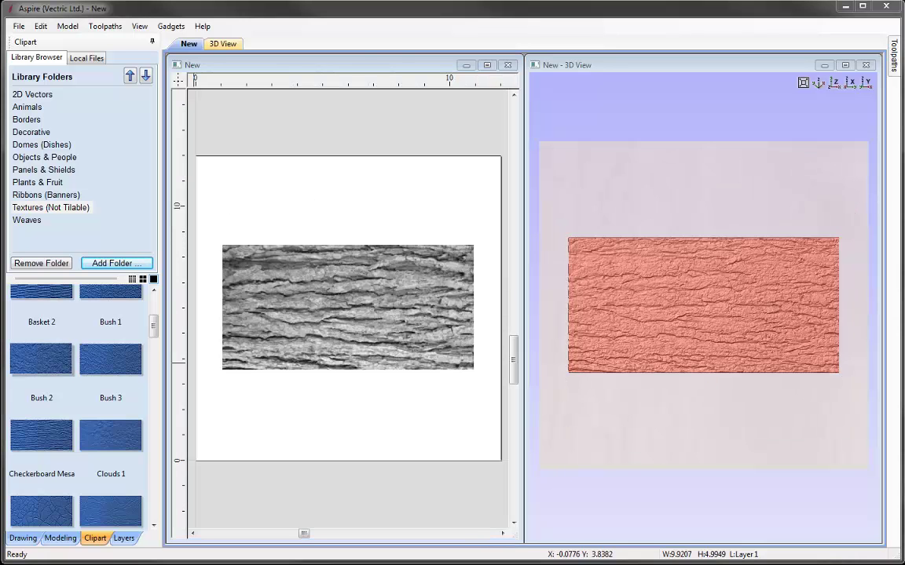